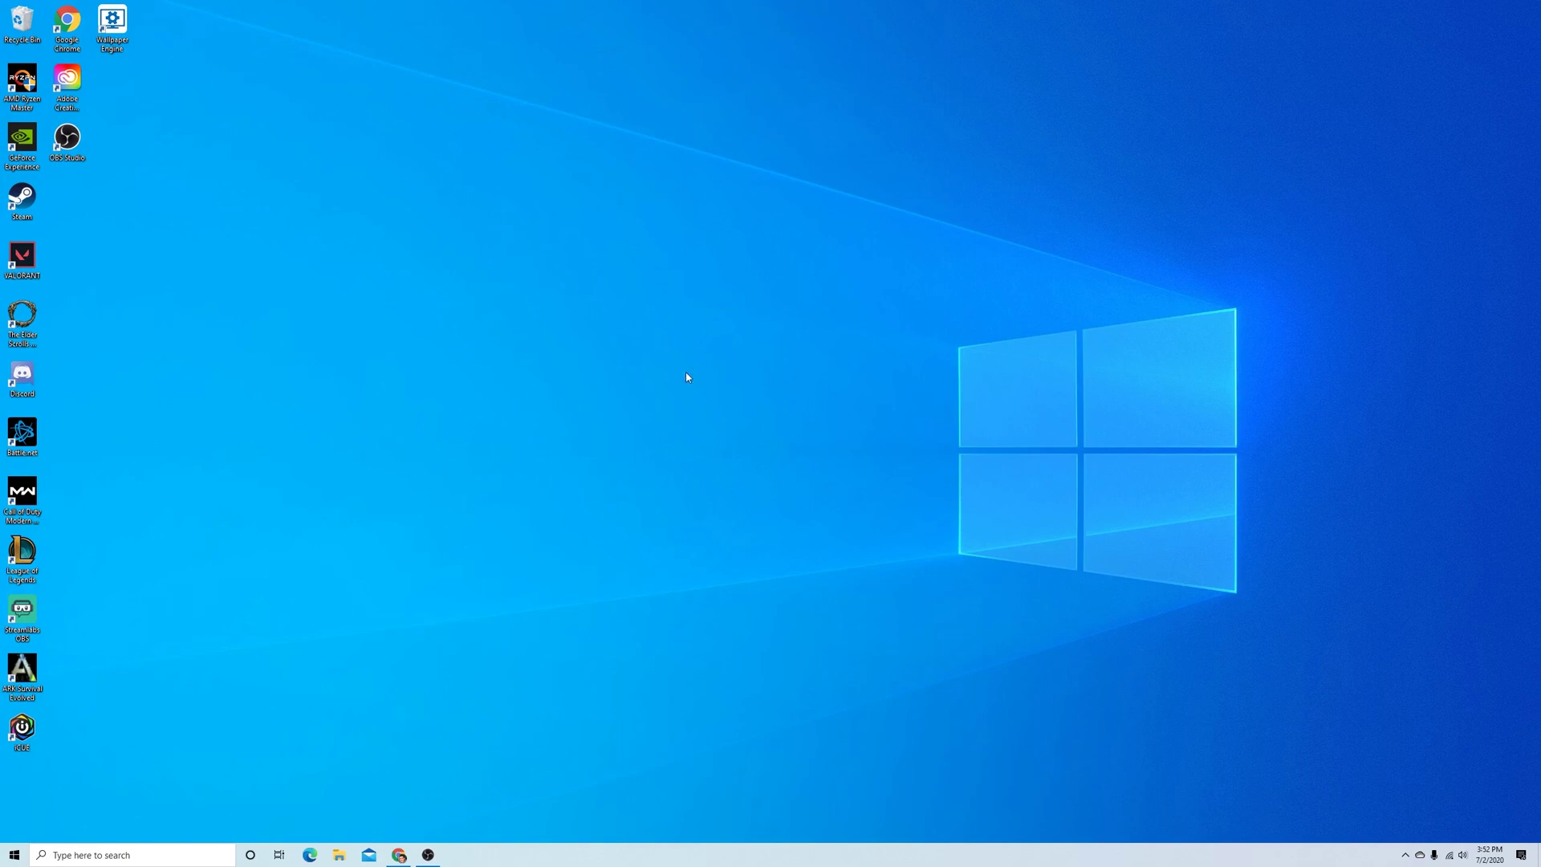
Step: In Google Chrome, search for "epic games launcher", open the install result and go to the Epic Games Store home page
left_click(398, 854)
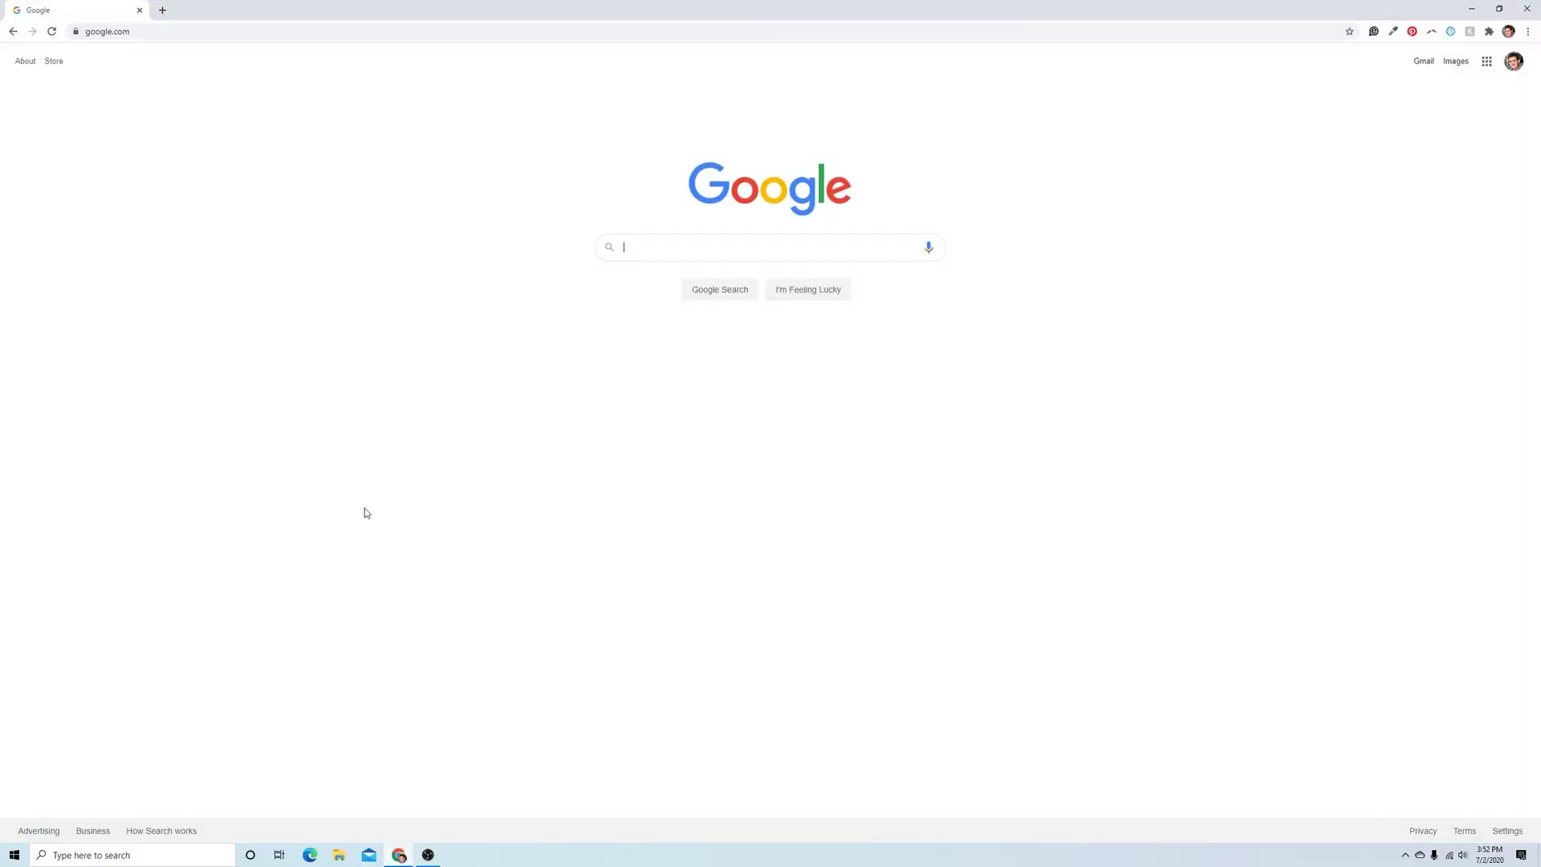
left_click(217, 32)
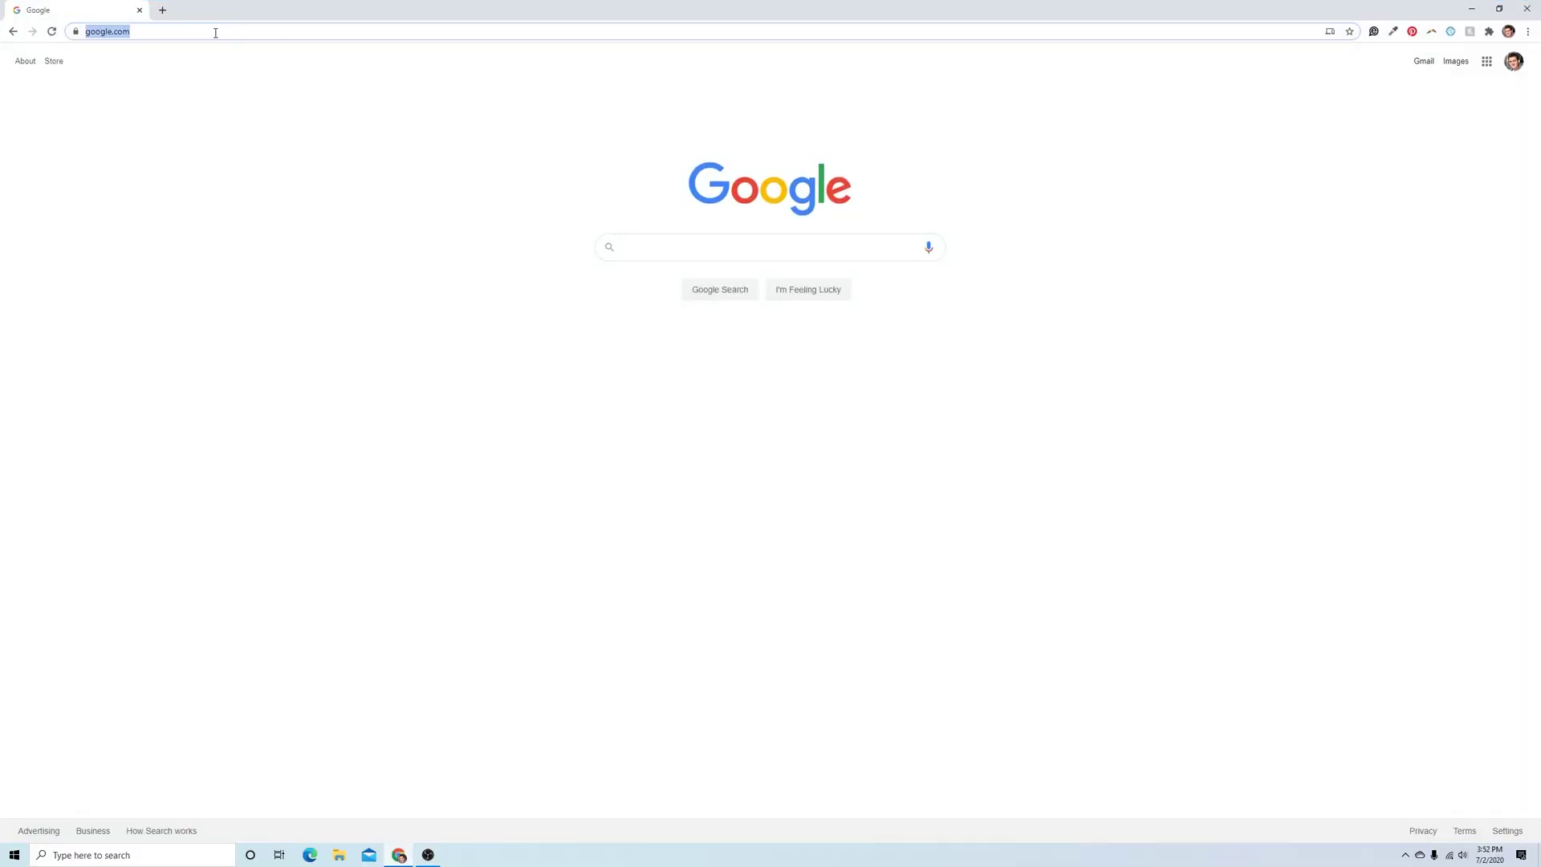
type("epic games l")
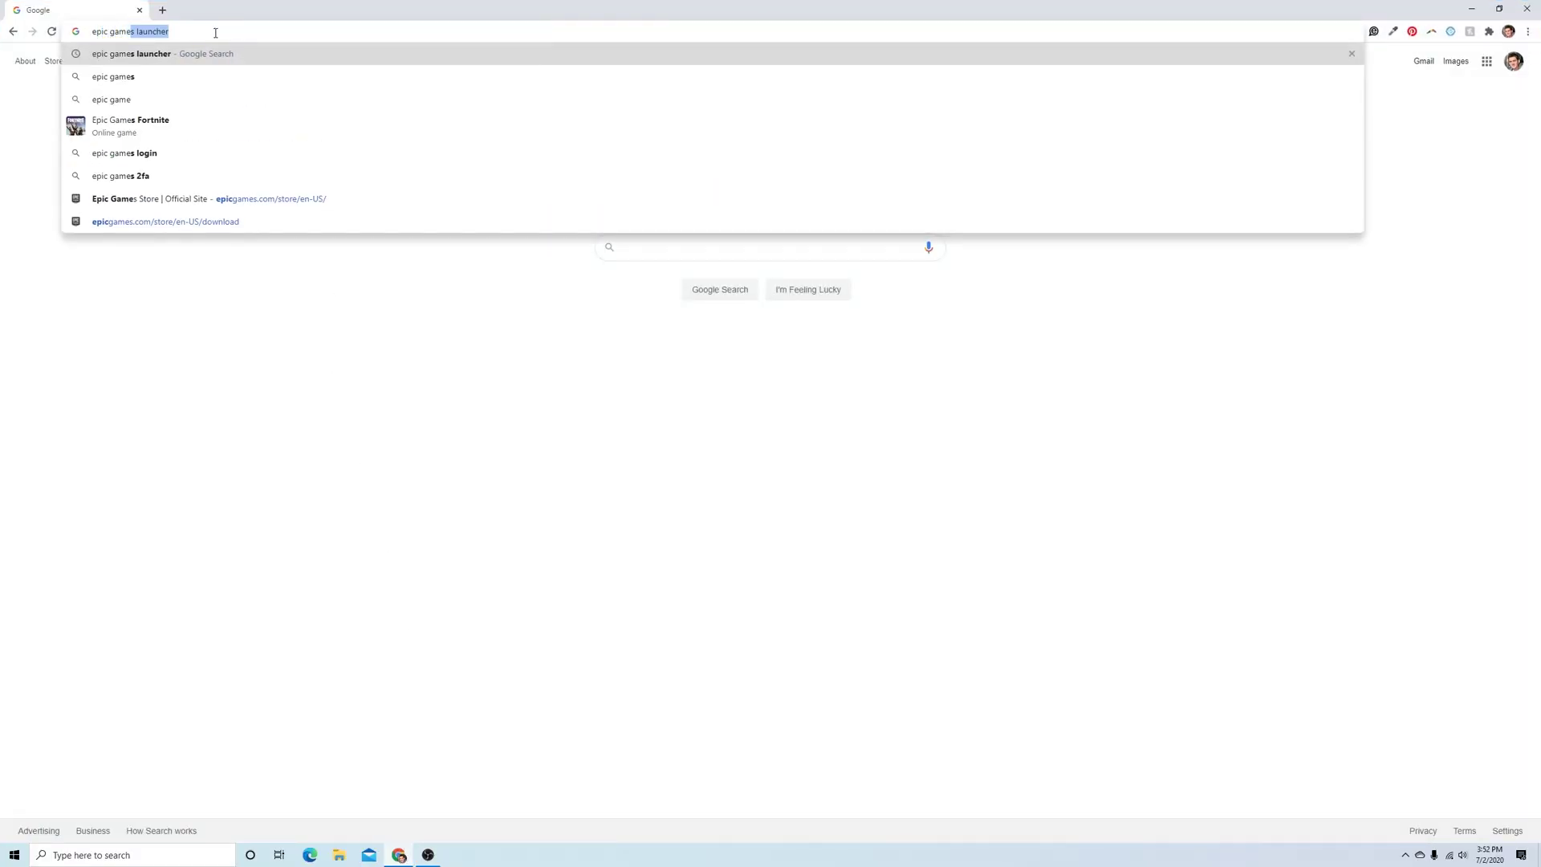
type("auncher")
key("Return")
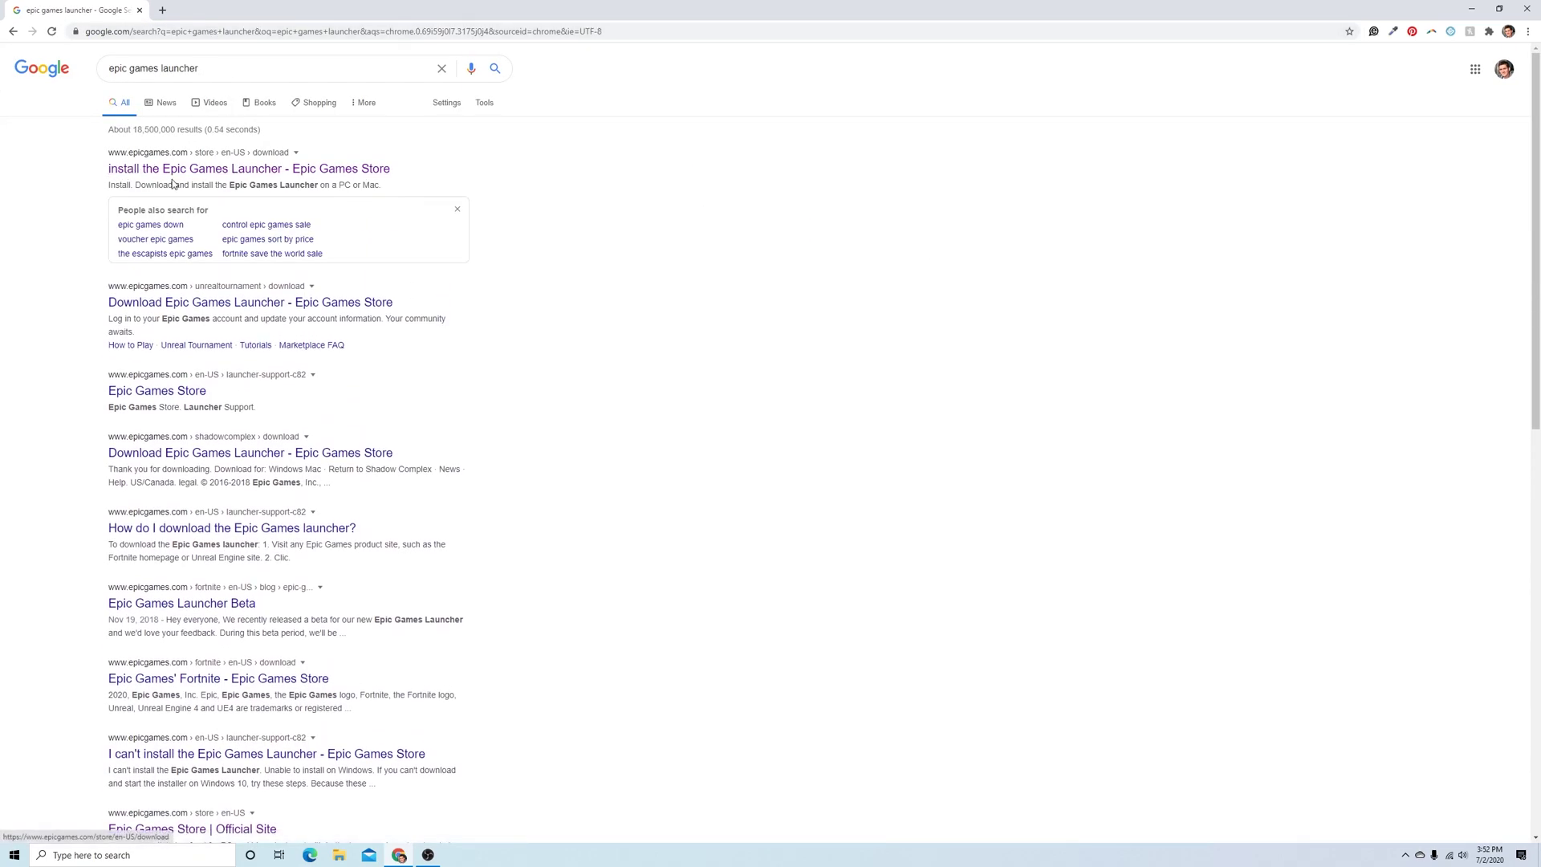
left_click(234, 169)
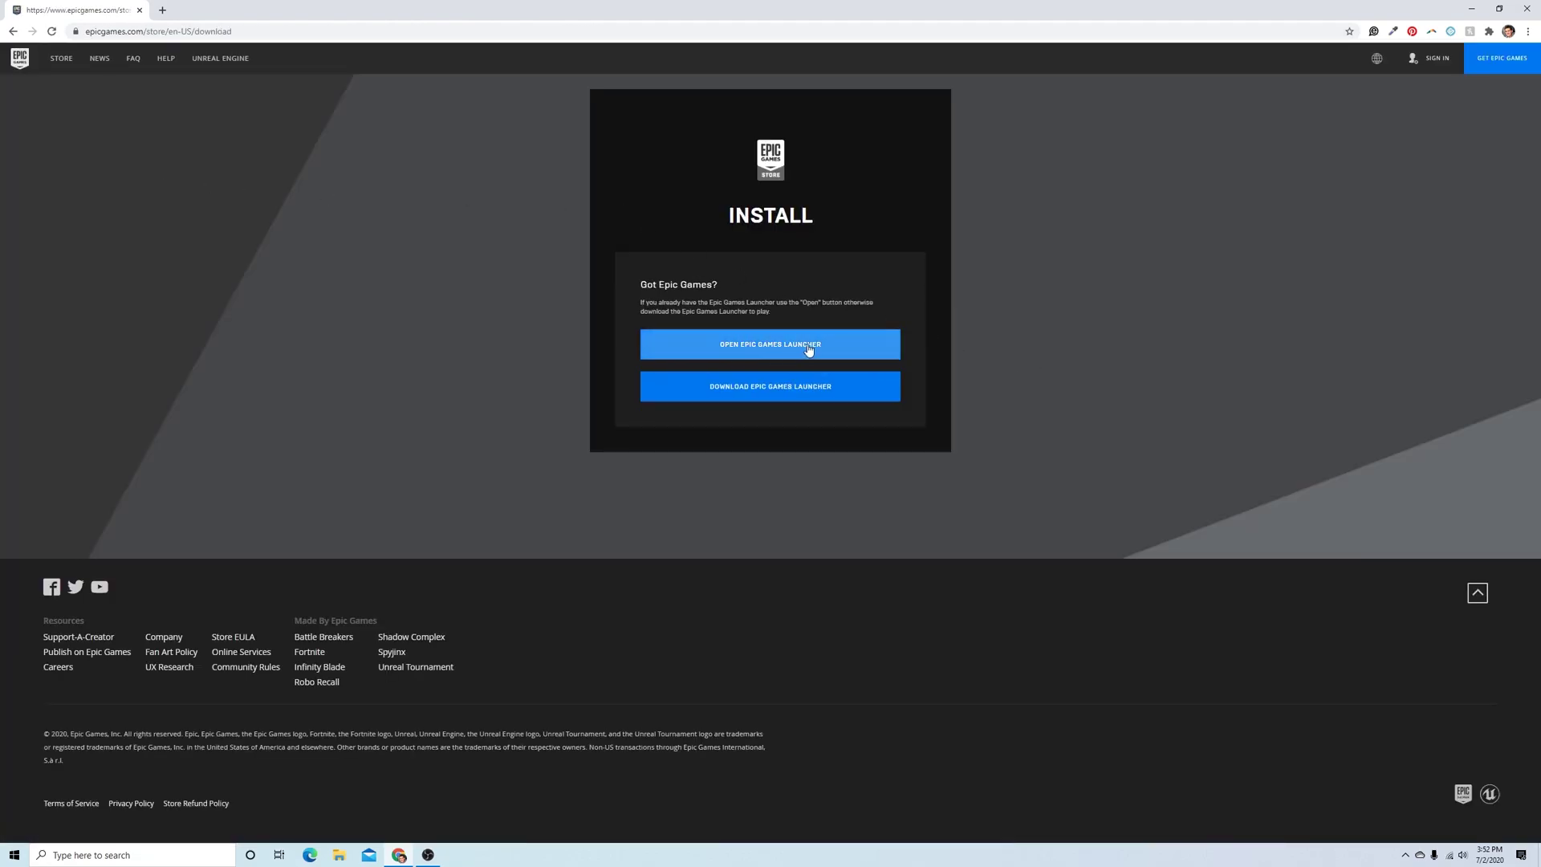
left_click(23, 61)
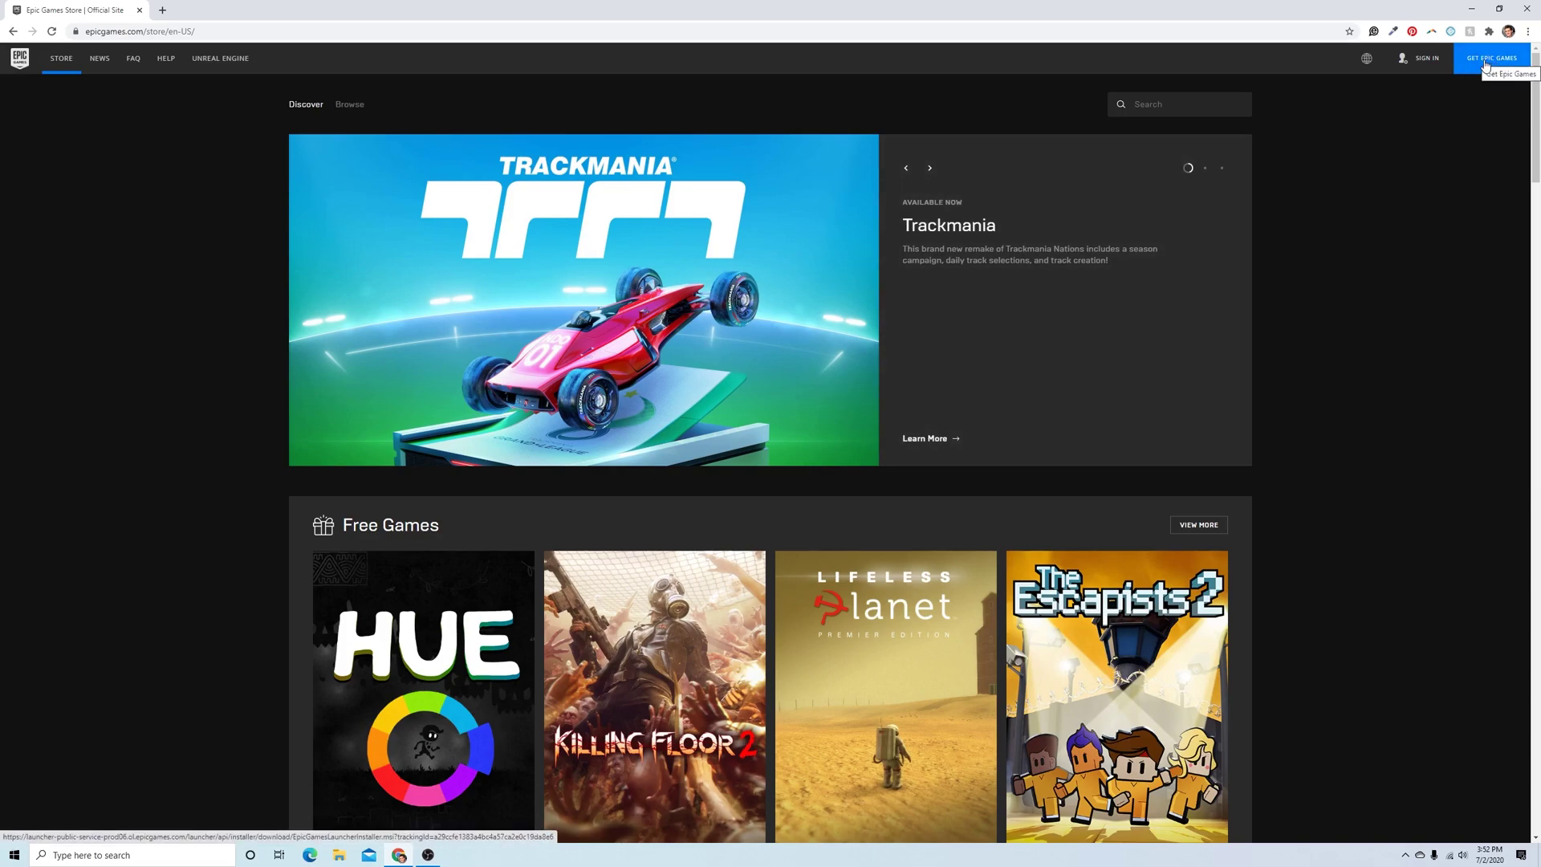
Step: Download the Epic Games installer and save it in the Programs folder within the personal folder on the HDD (D:) drive
left_click(1489, 62)
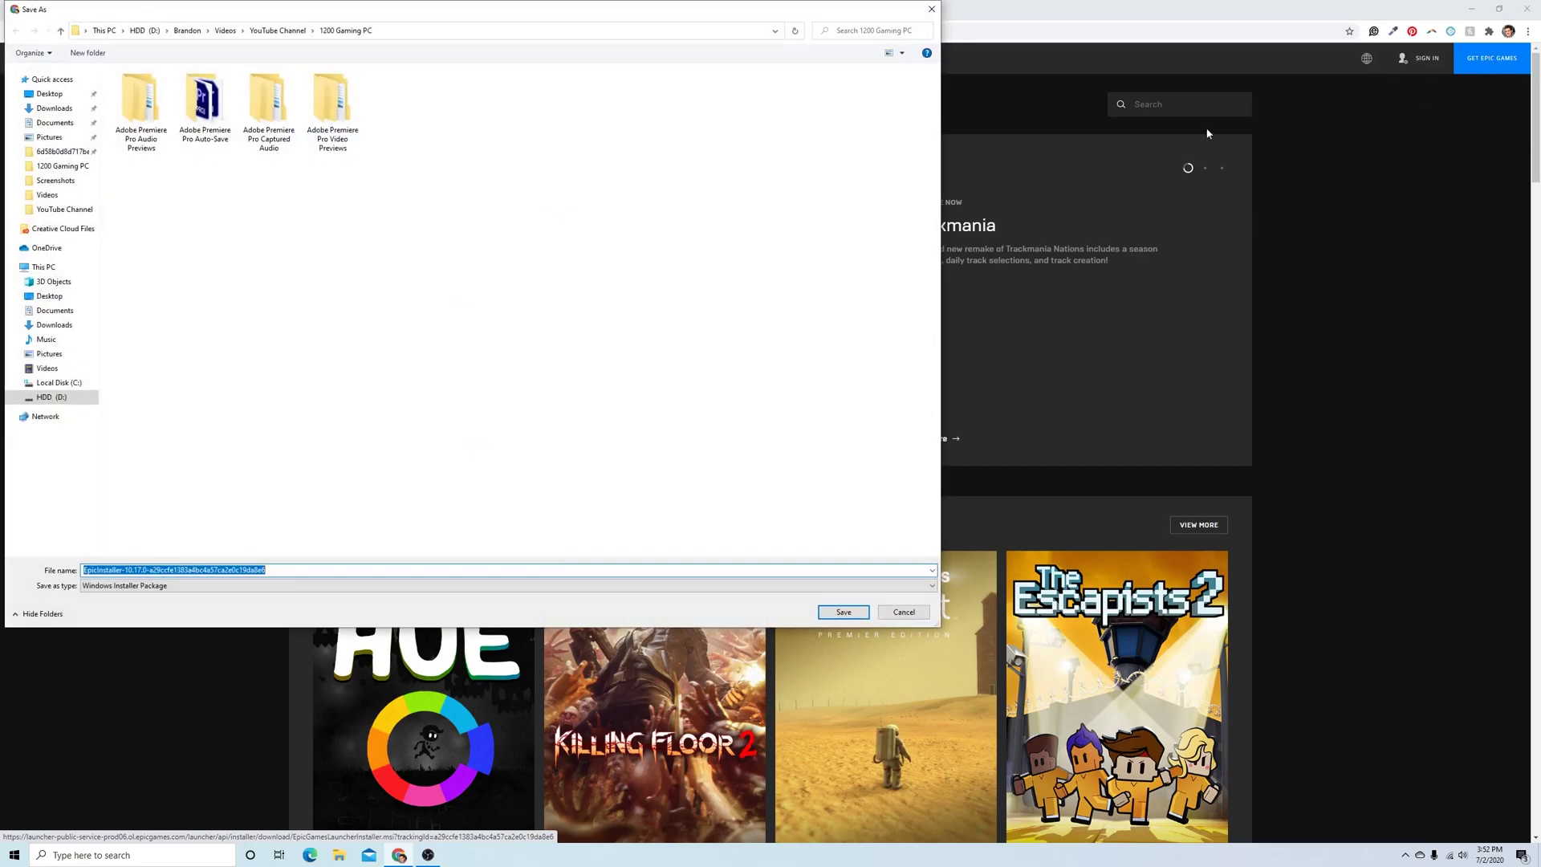
left_click(187, 31)
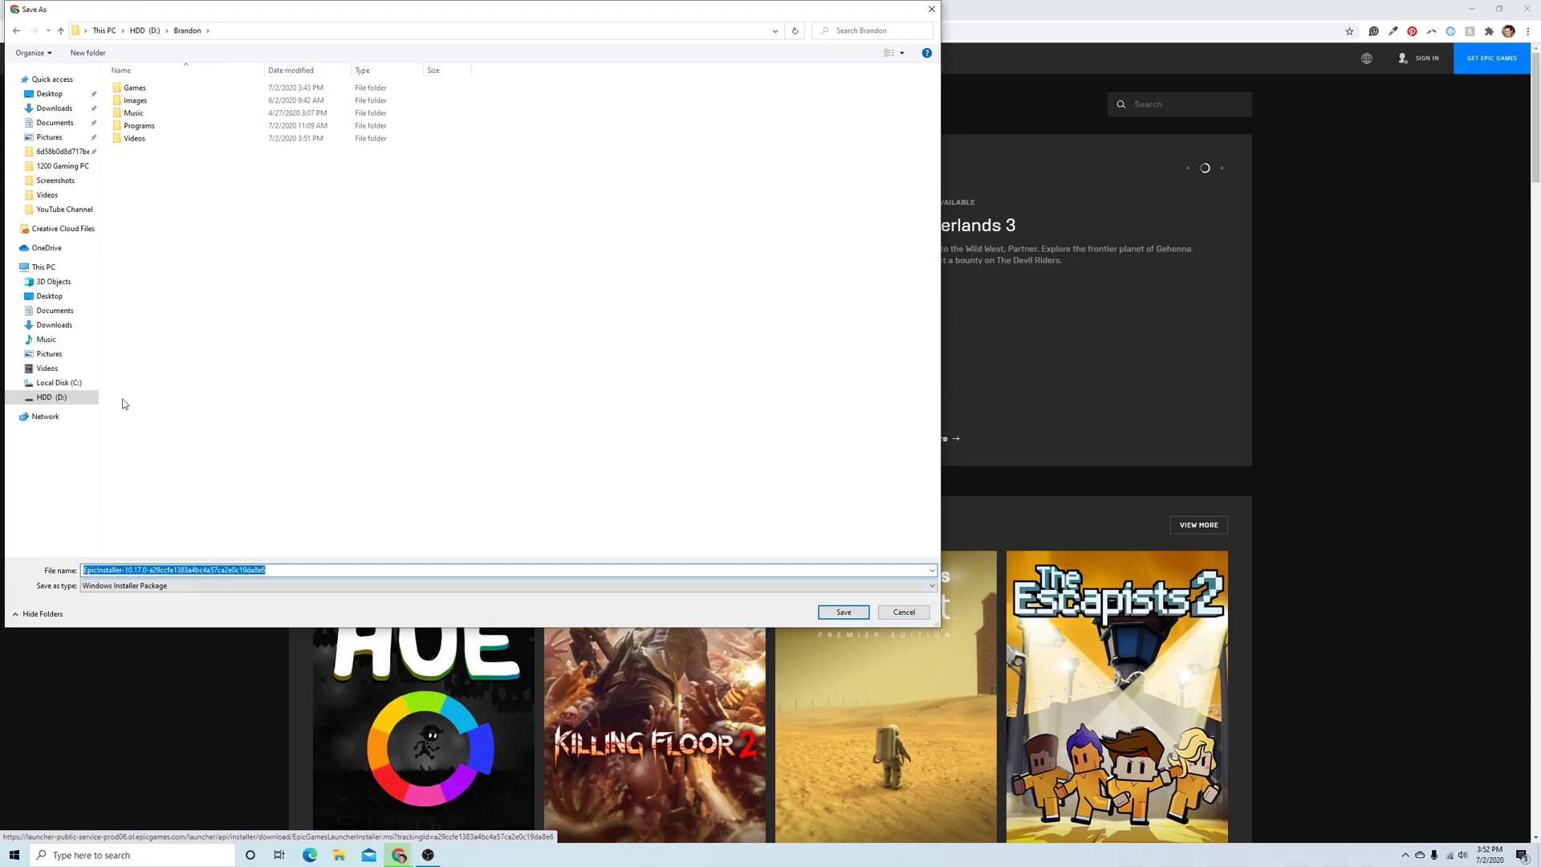
left_click(139, 126)
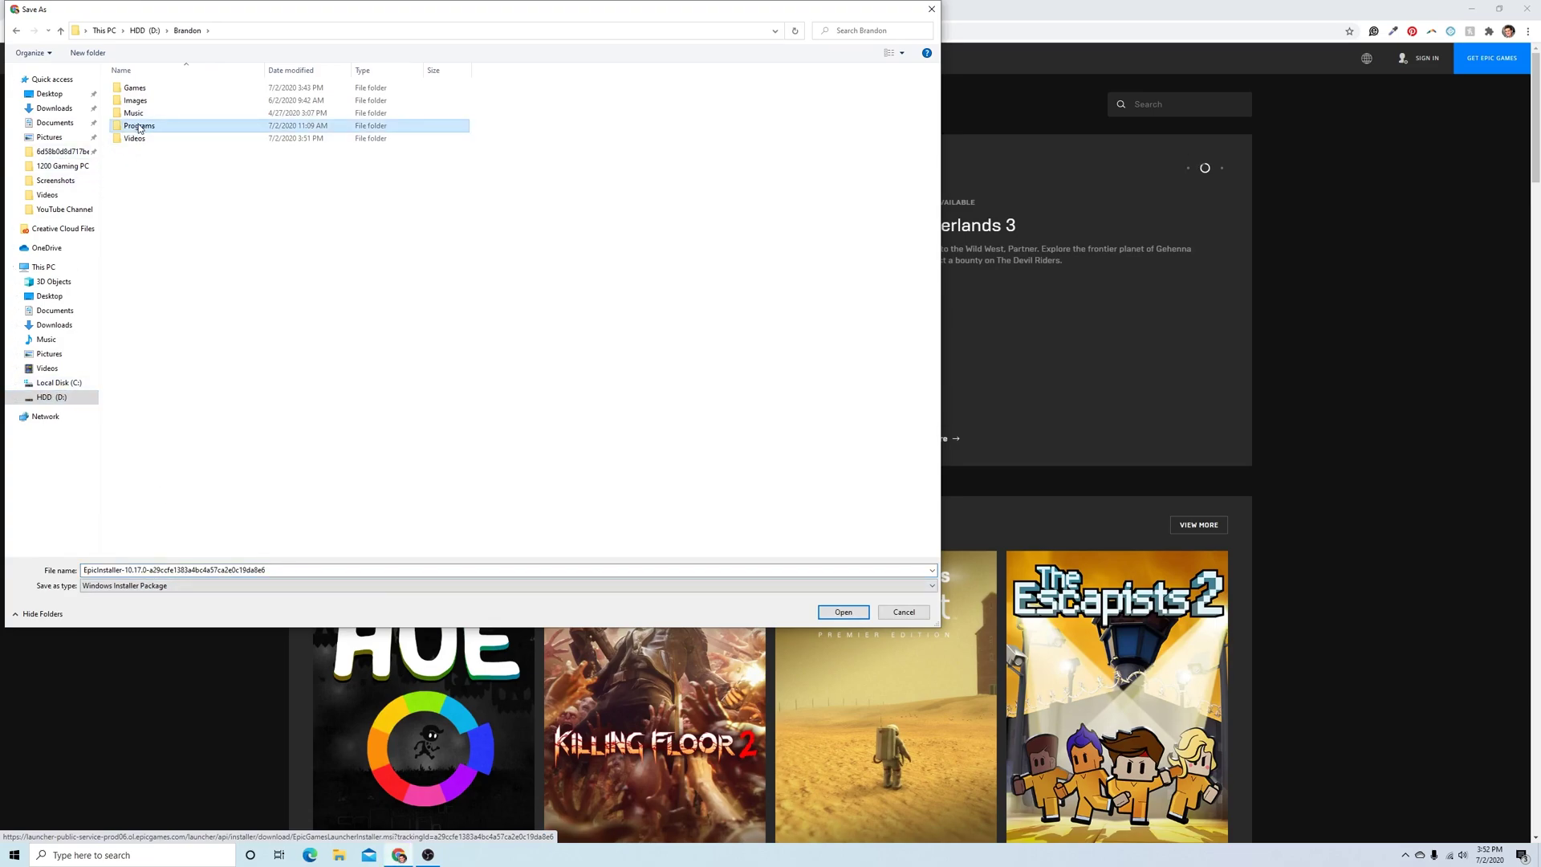
double_click(138, 127)
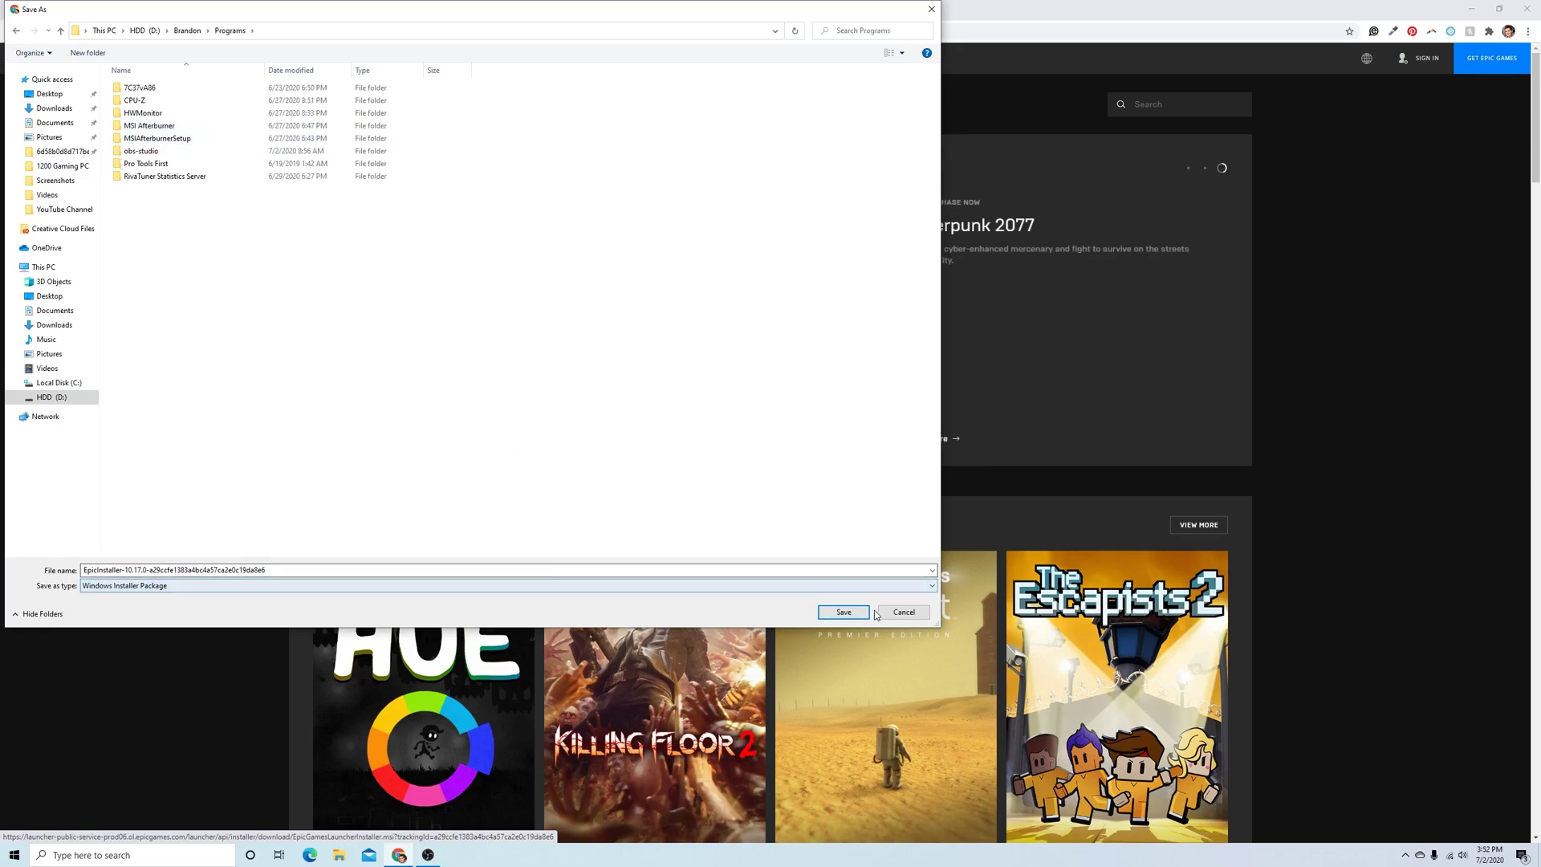
left_click(843, 612)
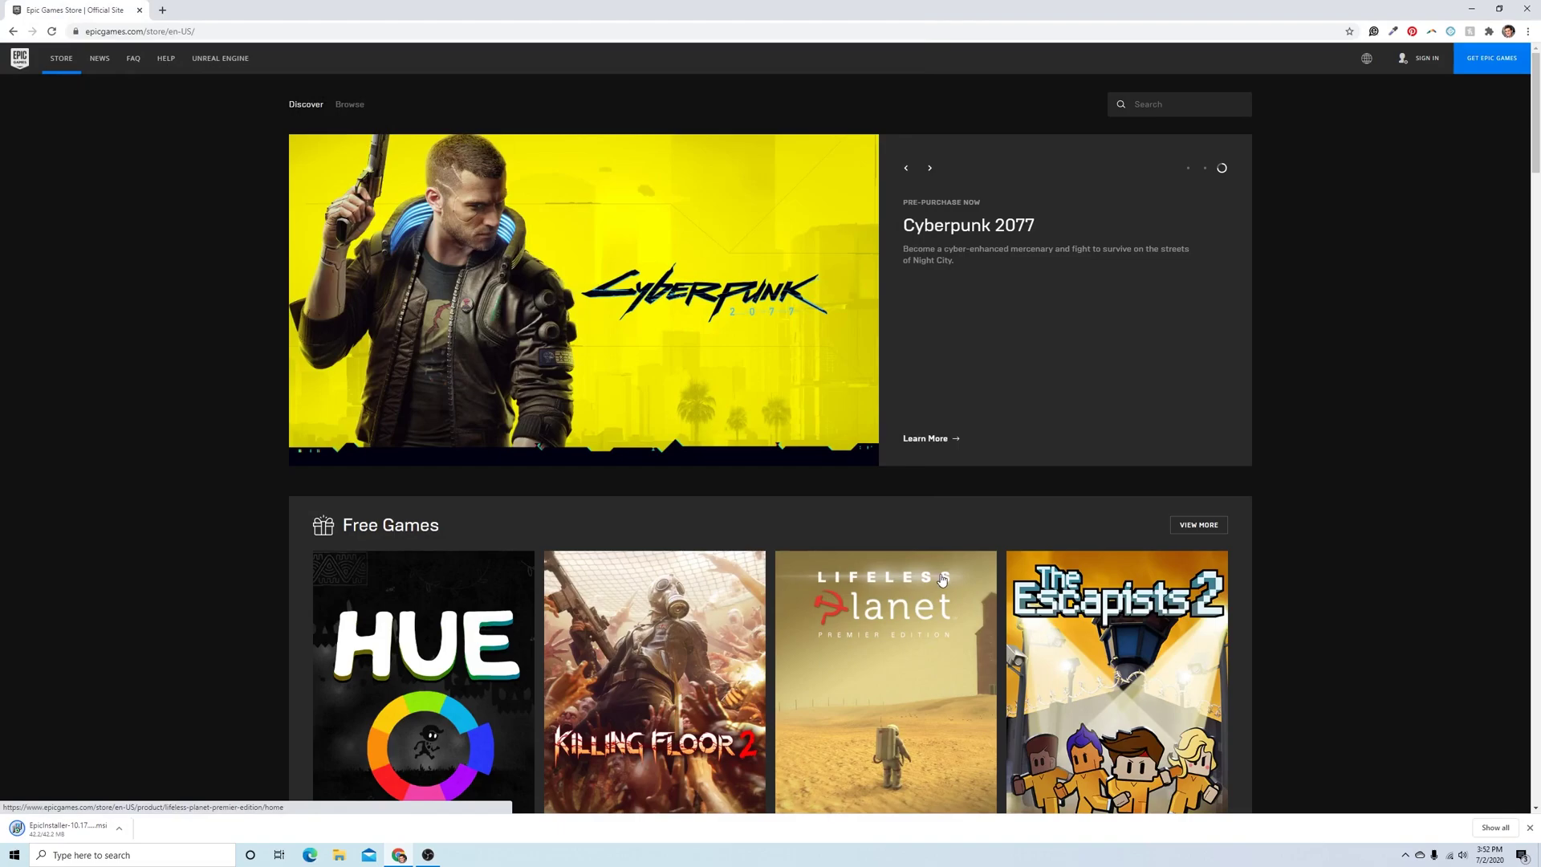
Step: Run the downloaded installer, install the launcher under the personal Programs folder on D:, and close the browser
left_click(49, 834)
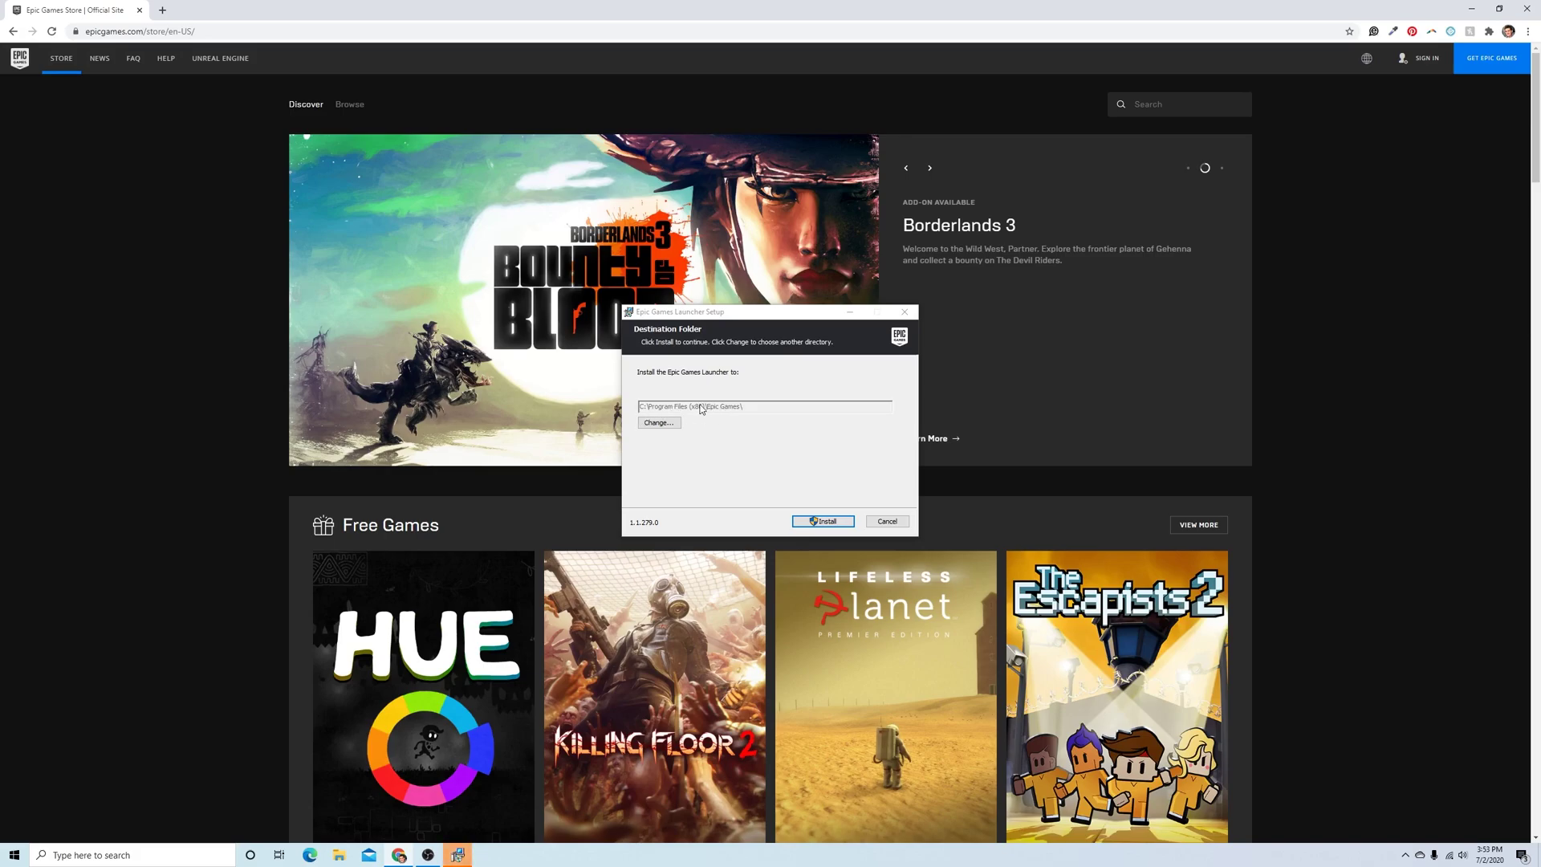
left_click(665, 425)
left_click(834, 371)
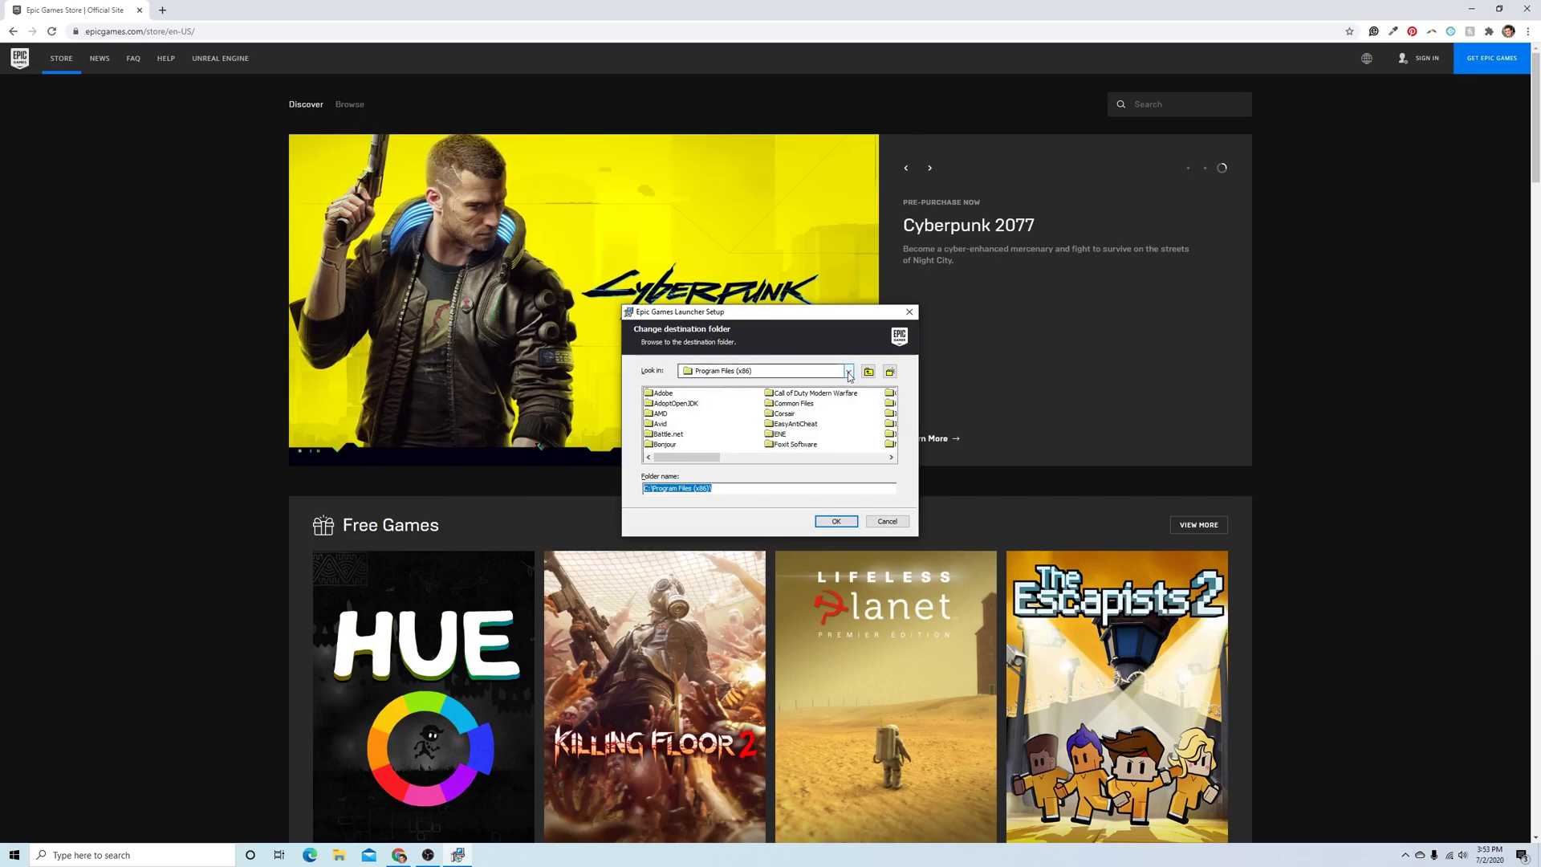
left_click(829, 408)
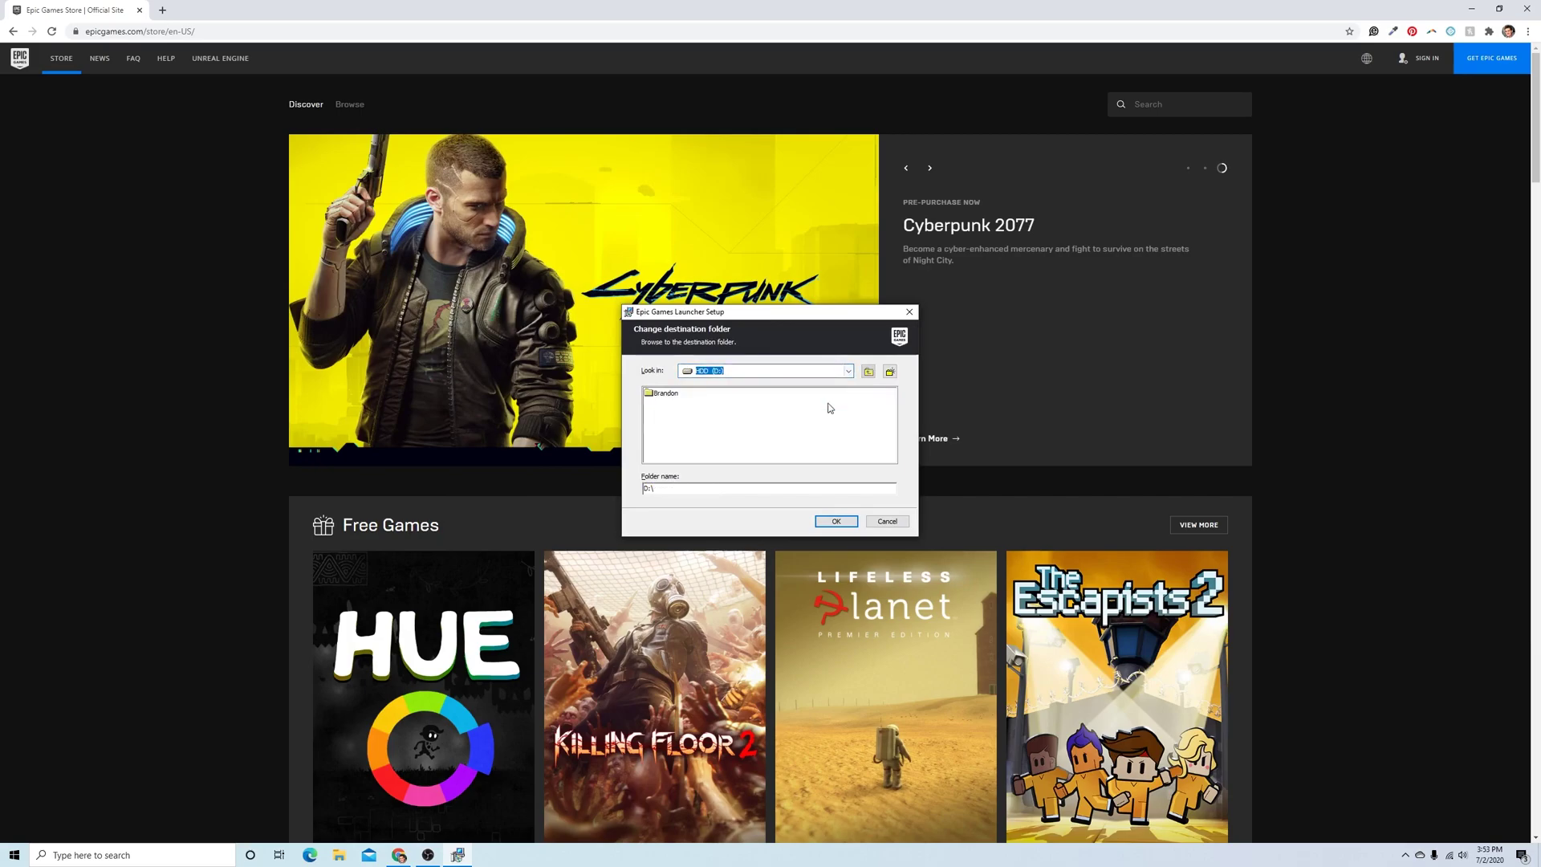
double_click(676, 393)
double_click(672, 423)
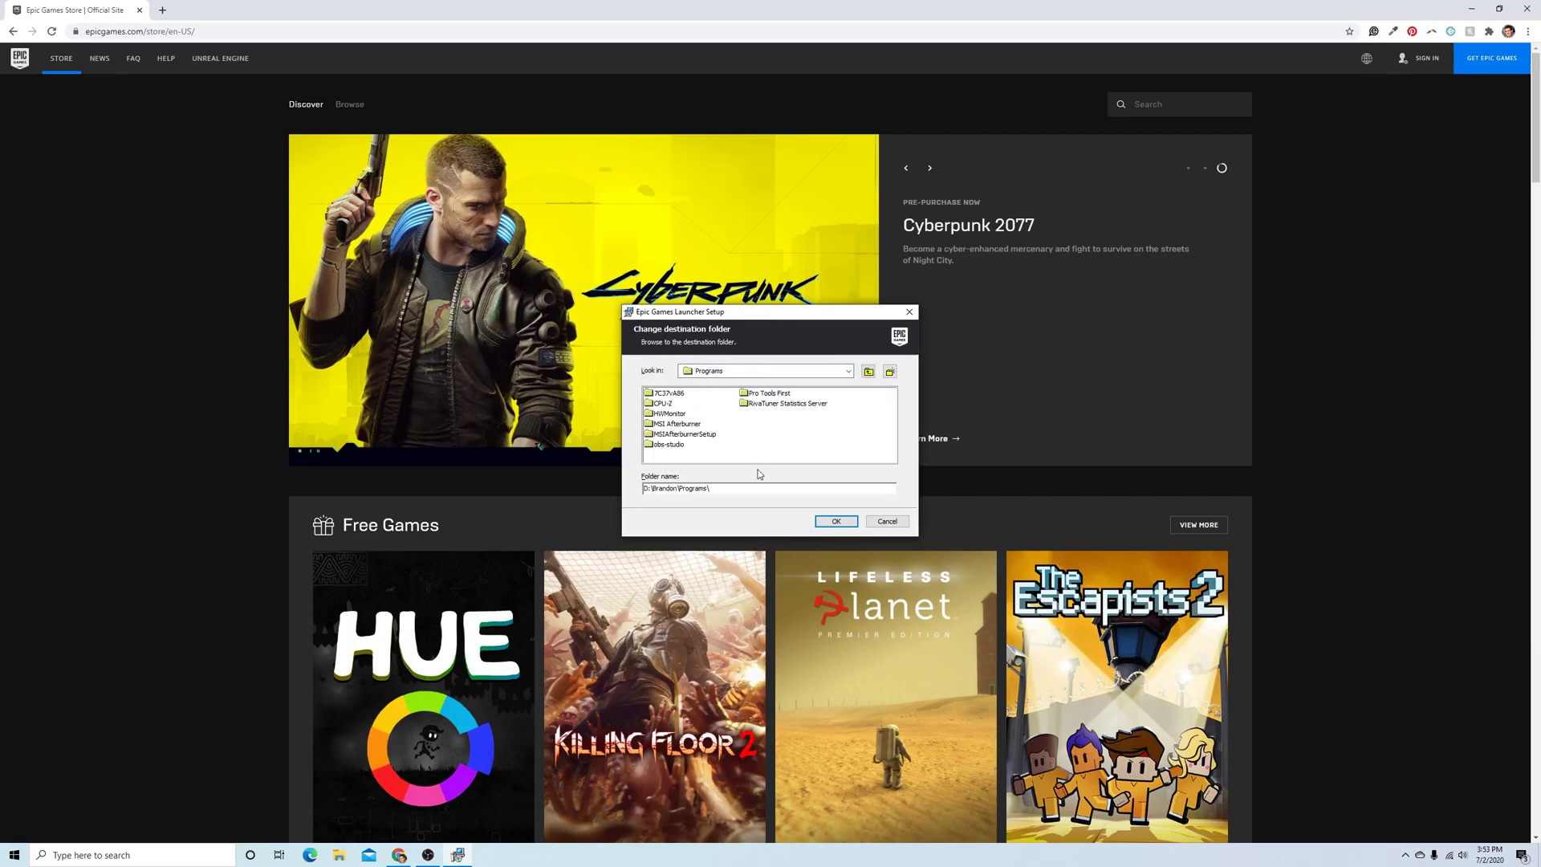
left_click(836, 522)
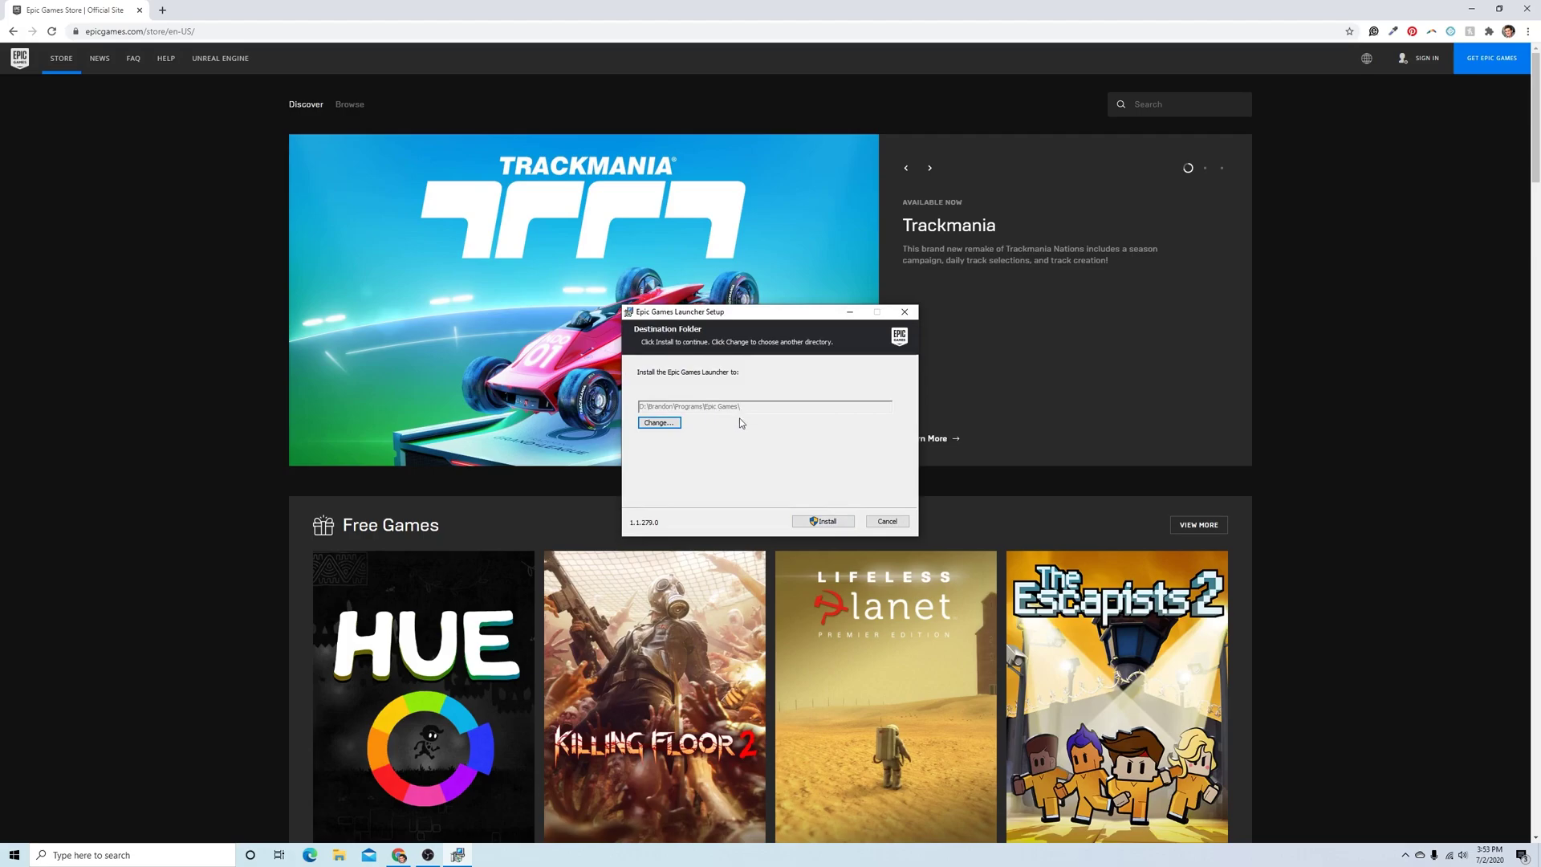
left_click(812, 522)
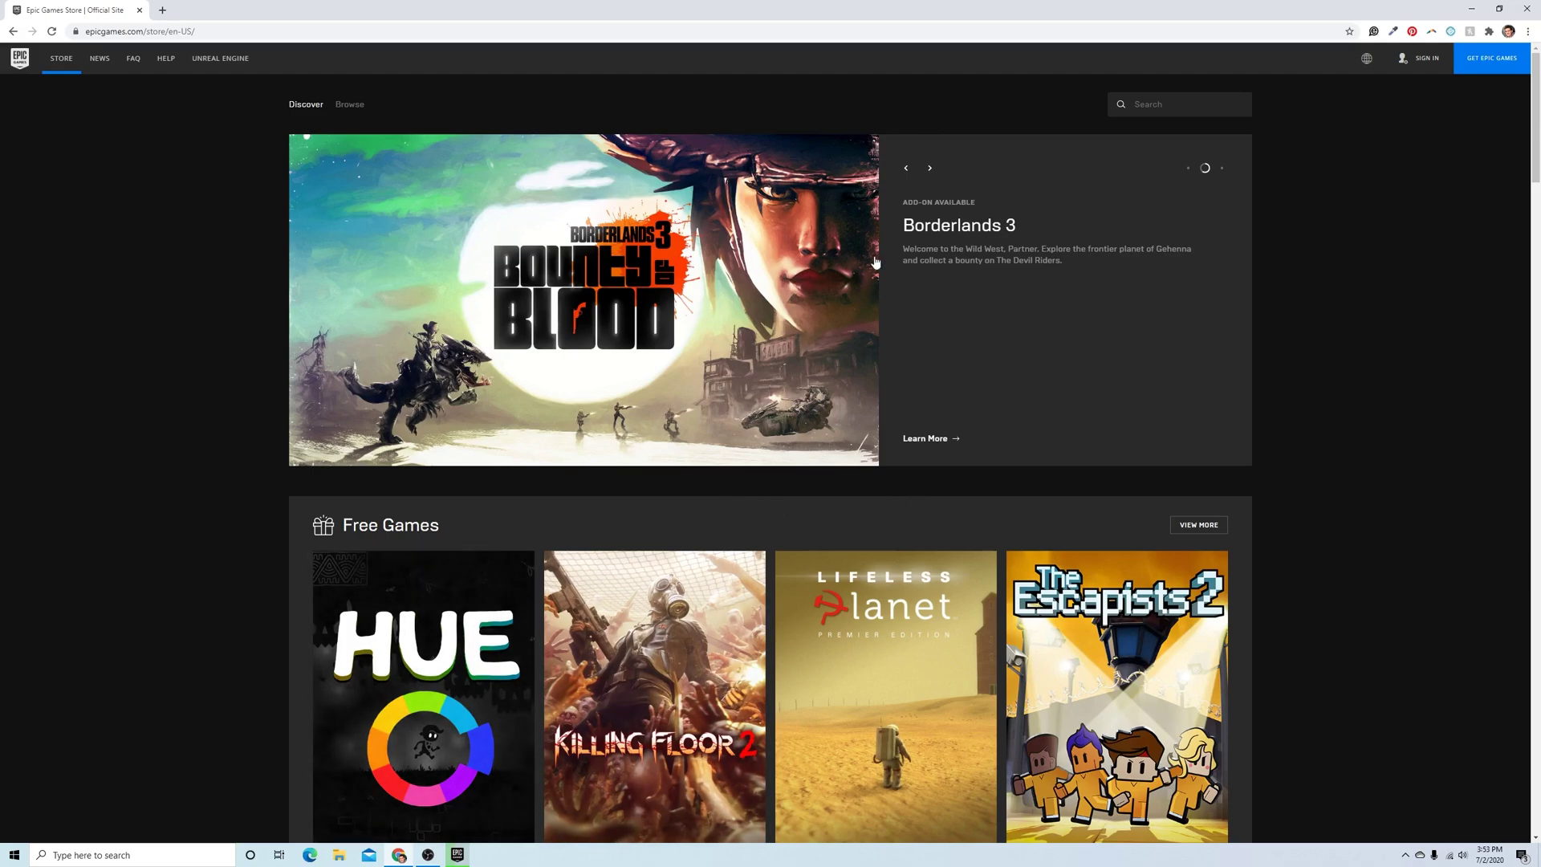
left_click(1525, 10)
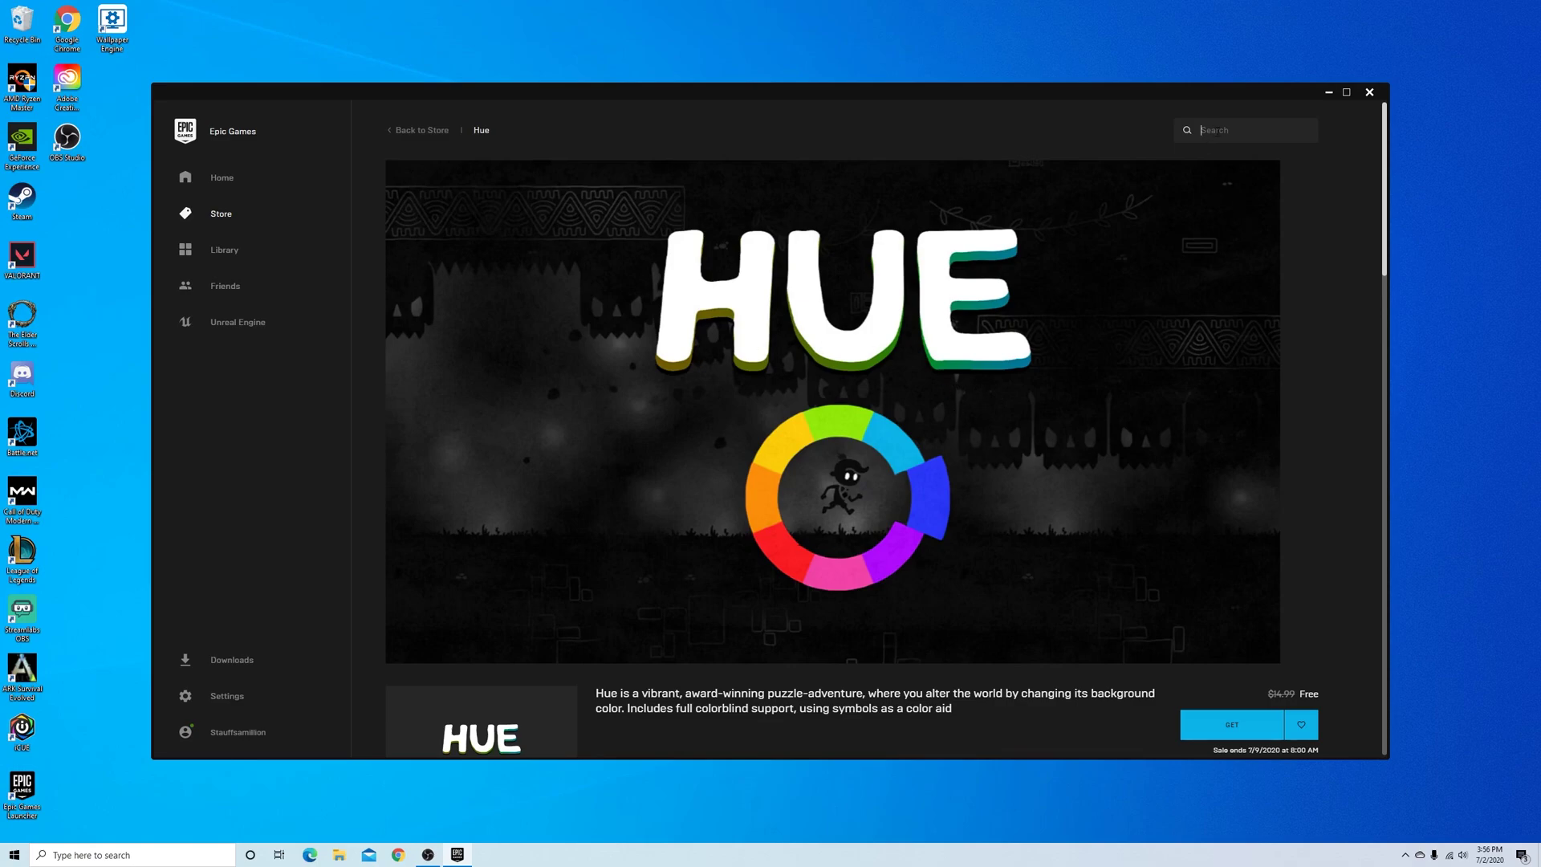
Step: In the Epic Games Launcher, search the store for "fortnite", open the game's page and go from there to the library
type("fortnite")
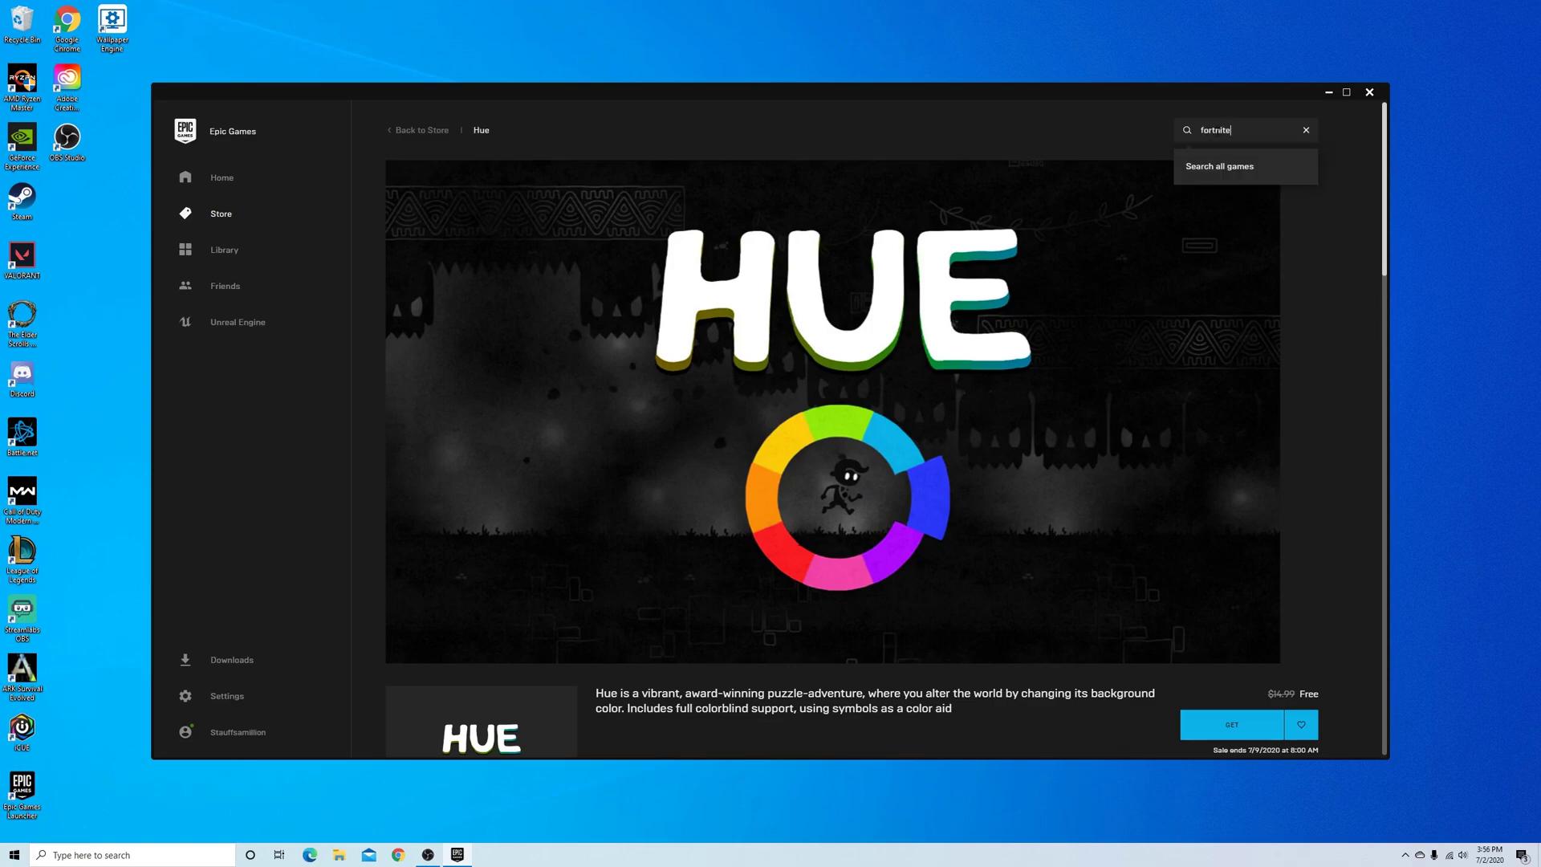
key("Return")
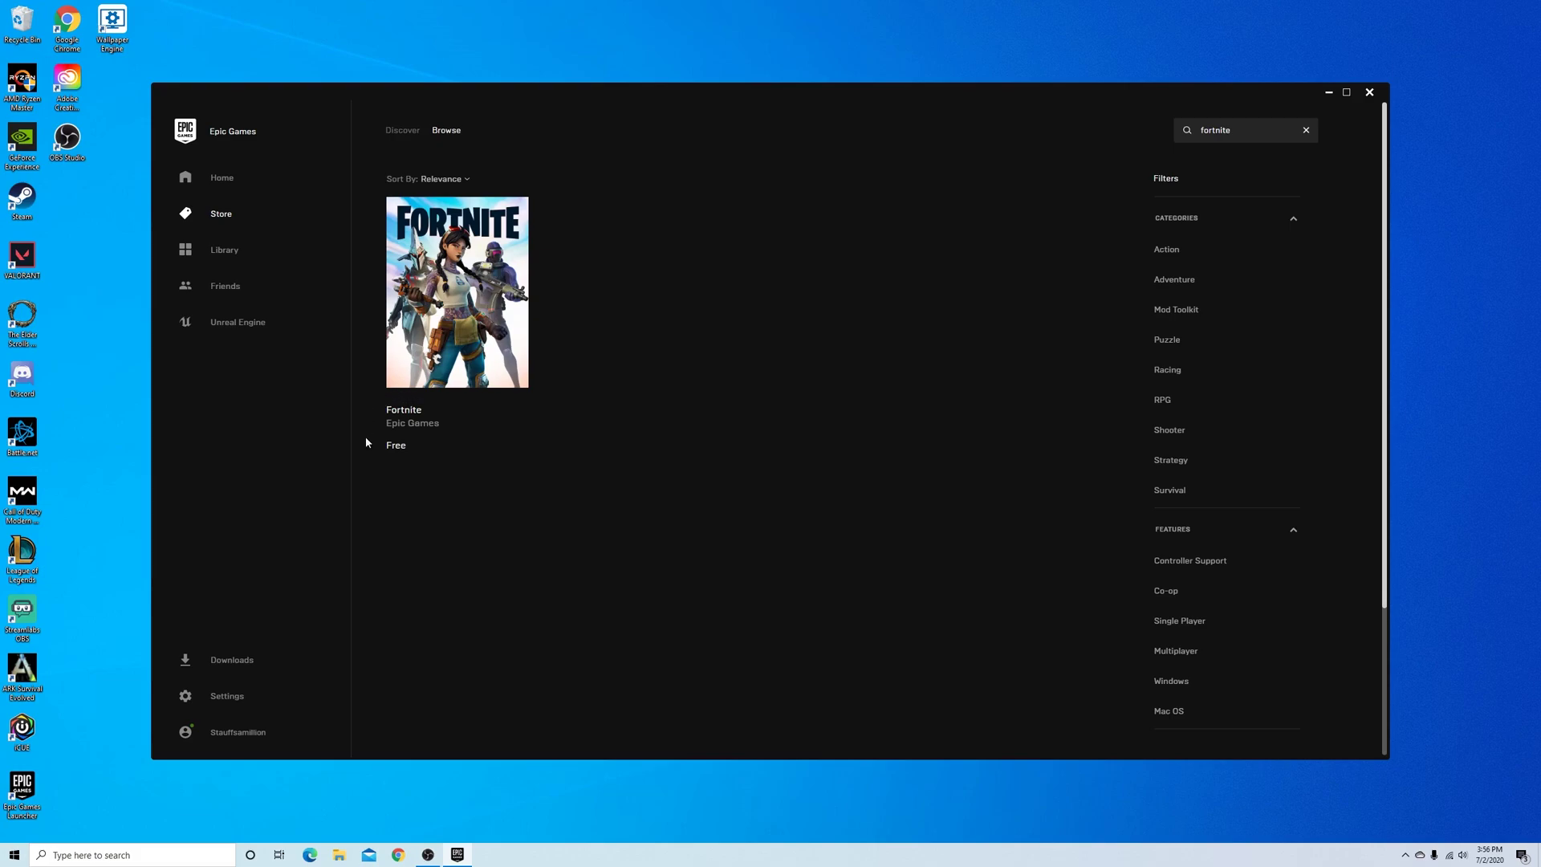
left_click(451, 323)
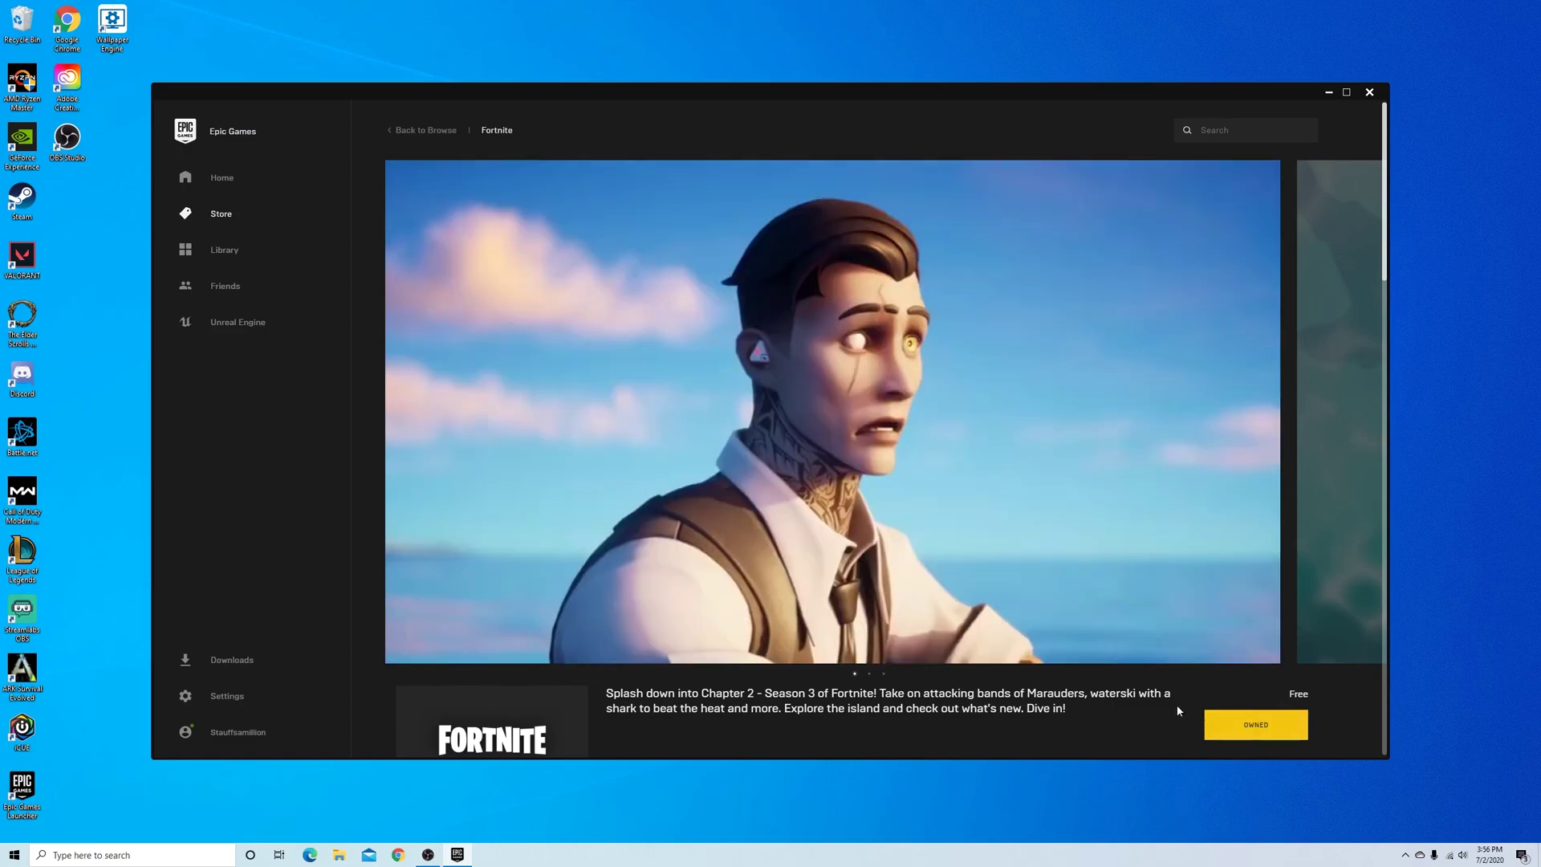
left_click(1246, 723)
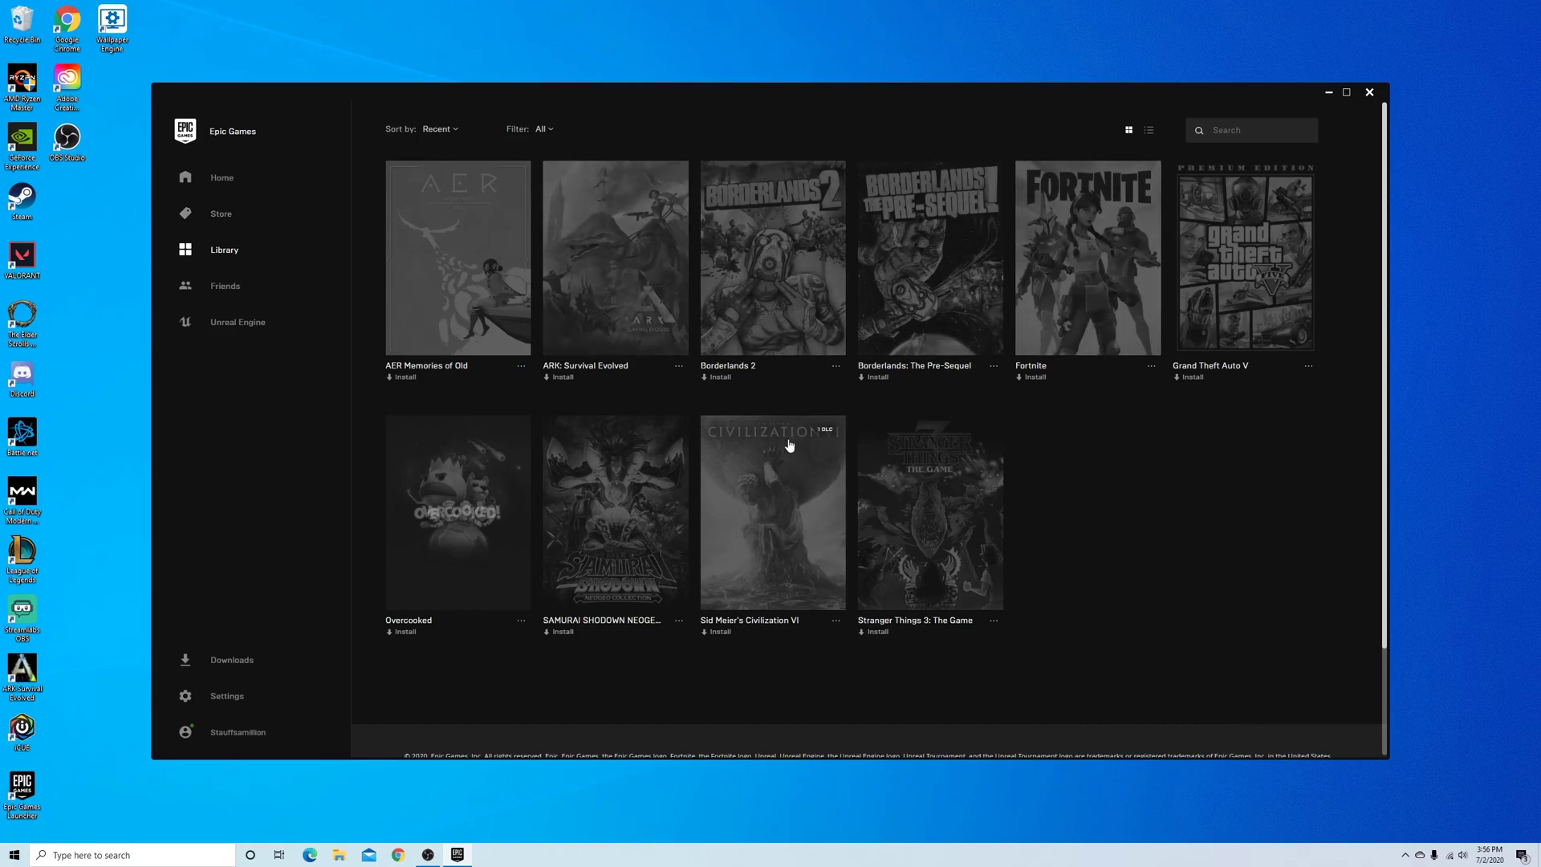
Step: Install Fortnite from the library into the Games folder within the personal folder on the HDD (D:) drive
left_click(1033, 379)
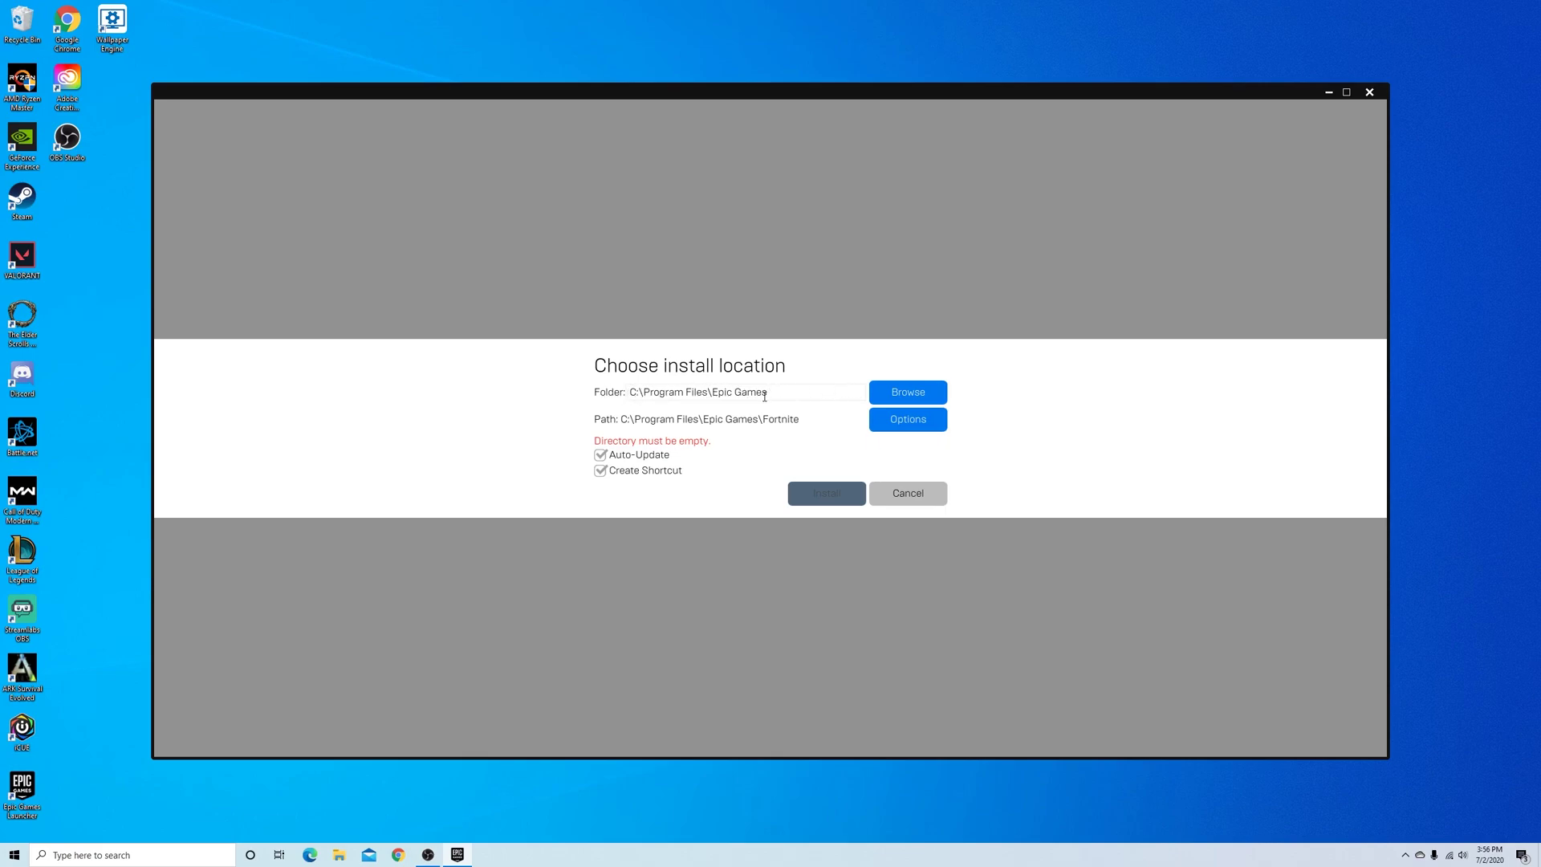
left_click(904, 392)
scroll(196, 436, "down", 1)
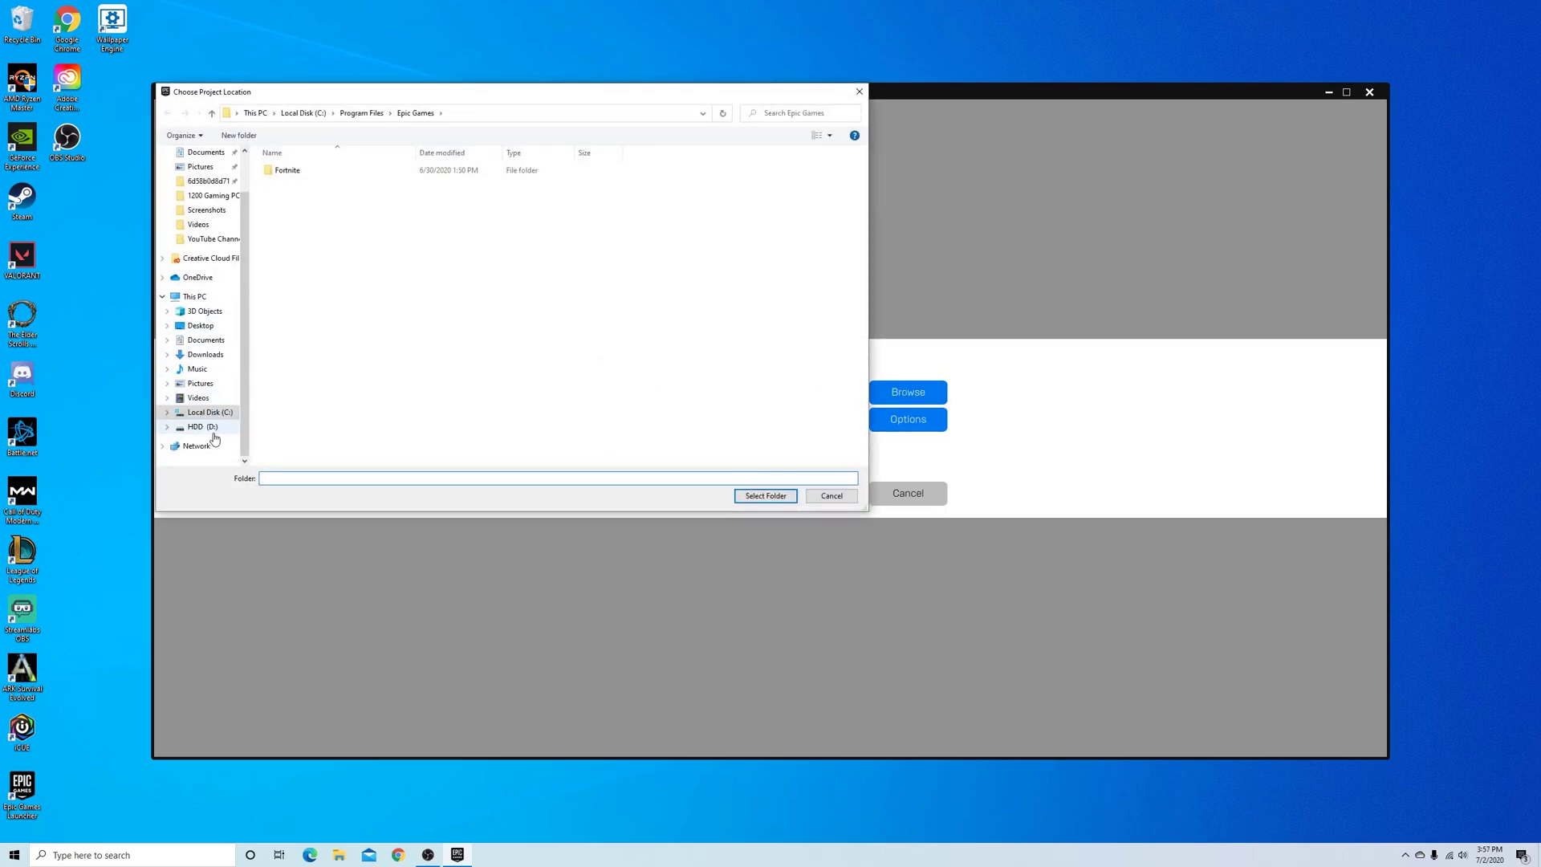
left_click(202, 426)
double_click(328, 172)
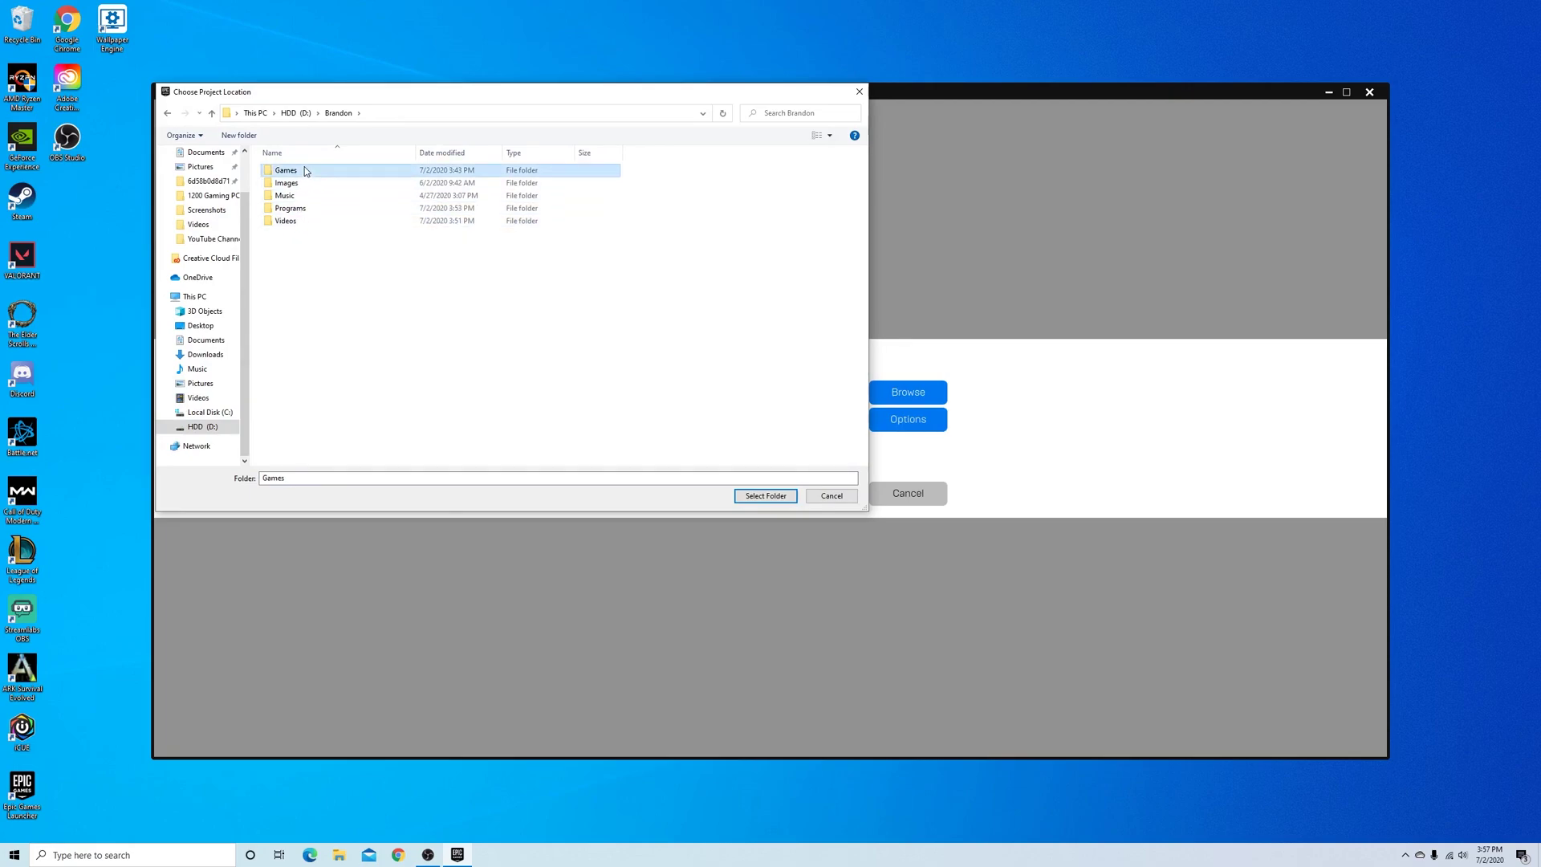
double_click(305, 169)
left_click(770, 495)
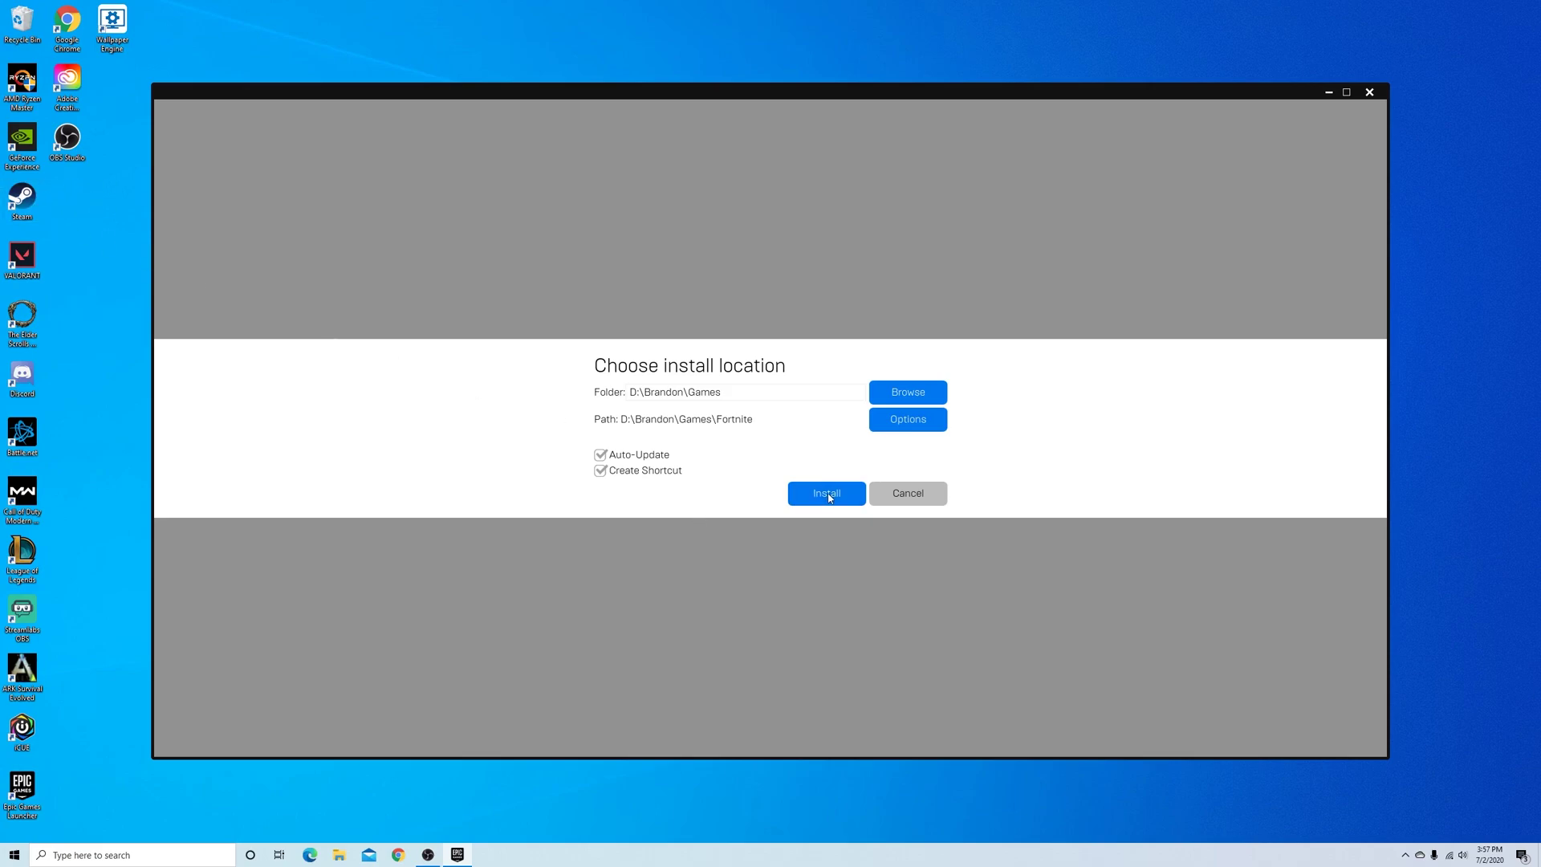
left_click(827, 494)
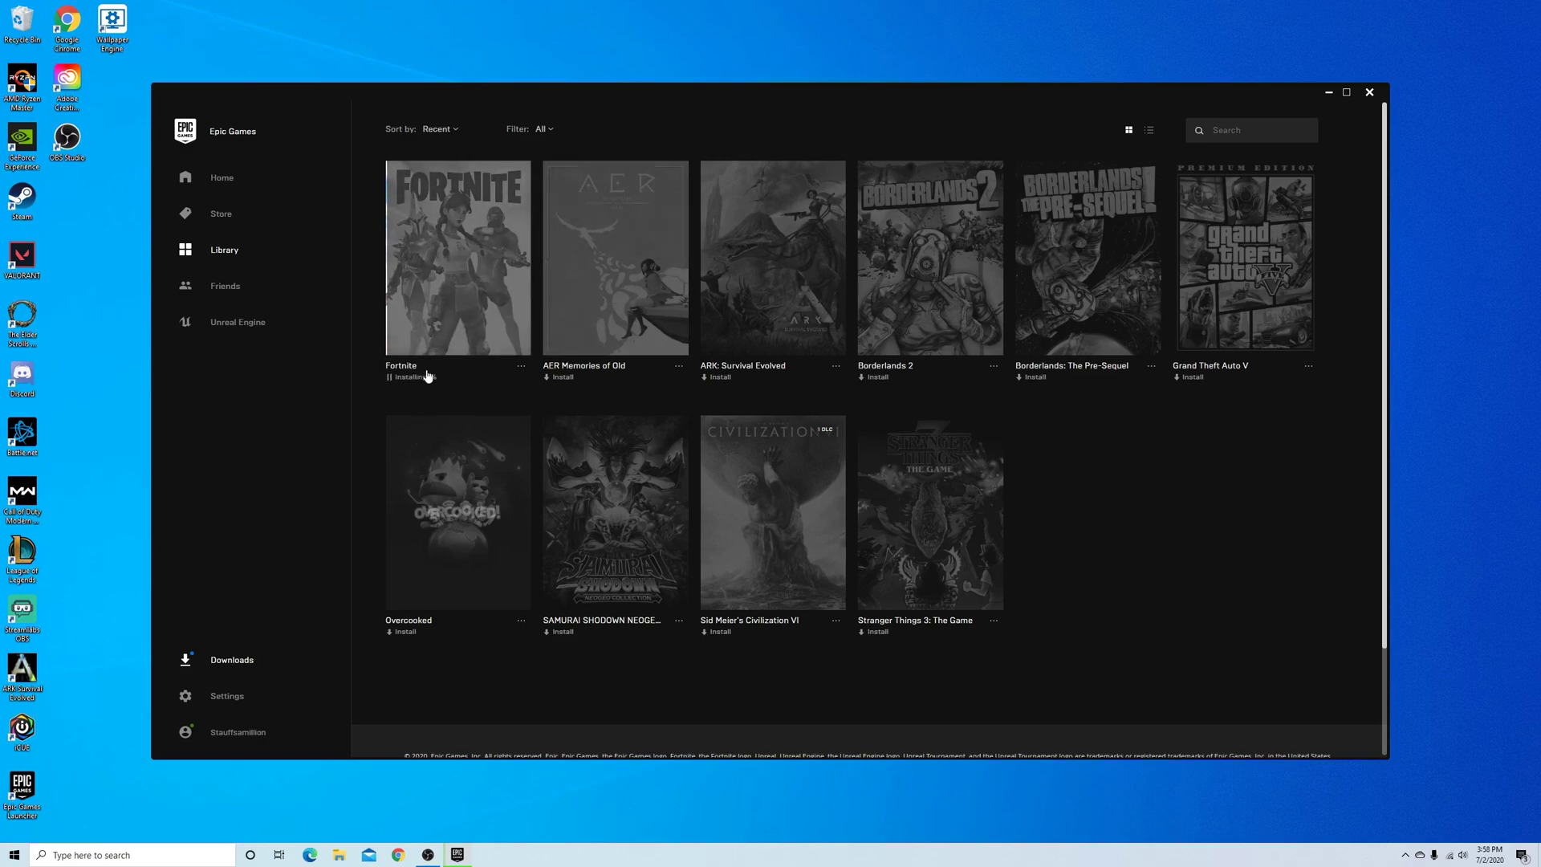
Step: Check the Fortnite download and launch the game from the library once it is installed
left_click(223, 663)
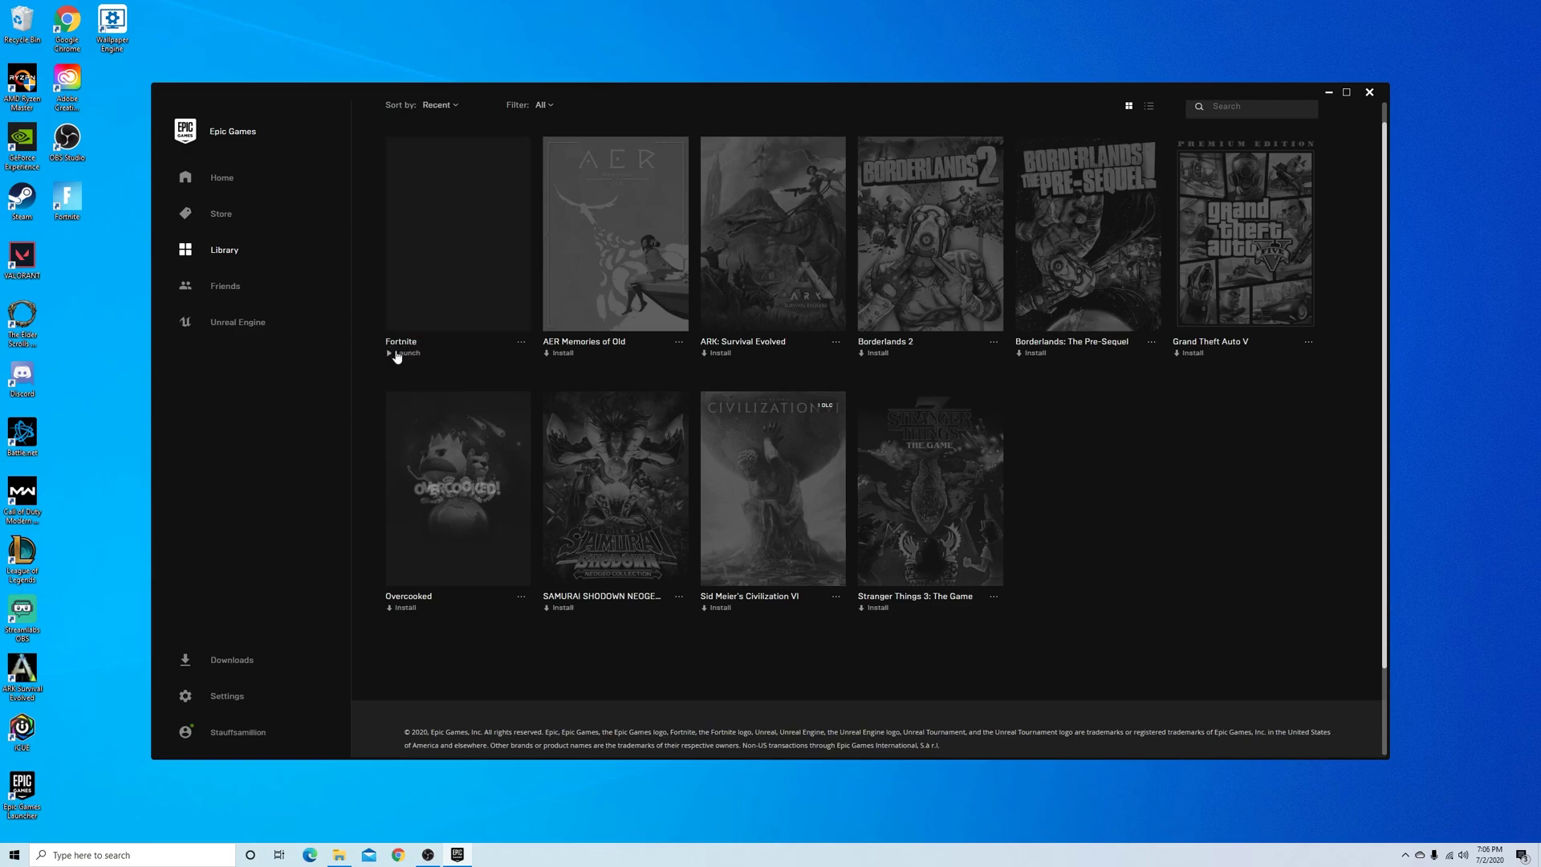
left_click(448, 359)
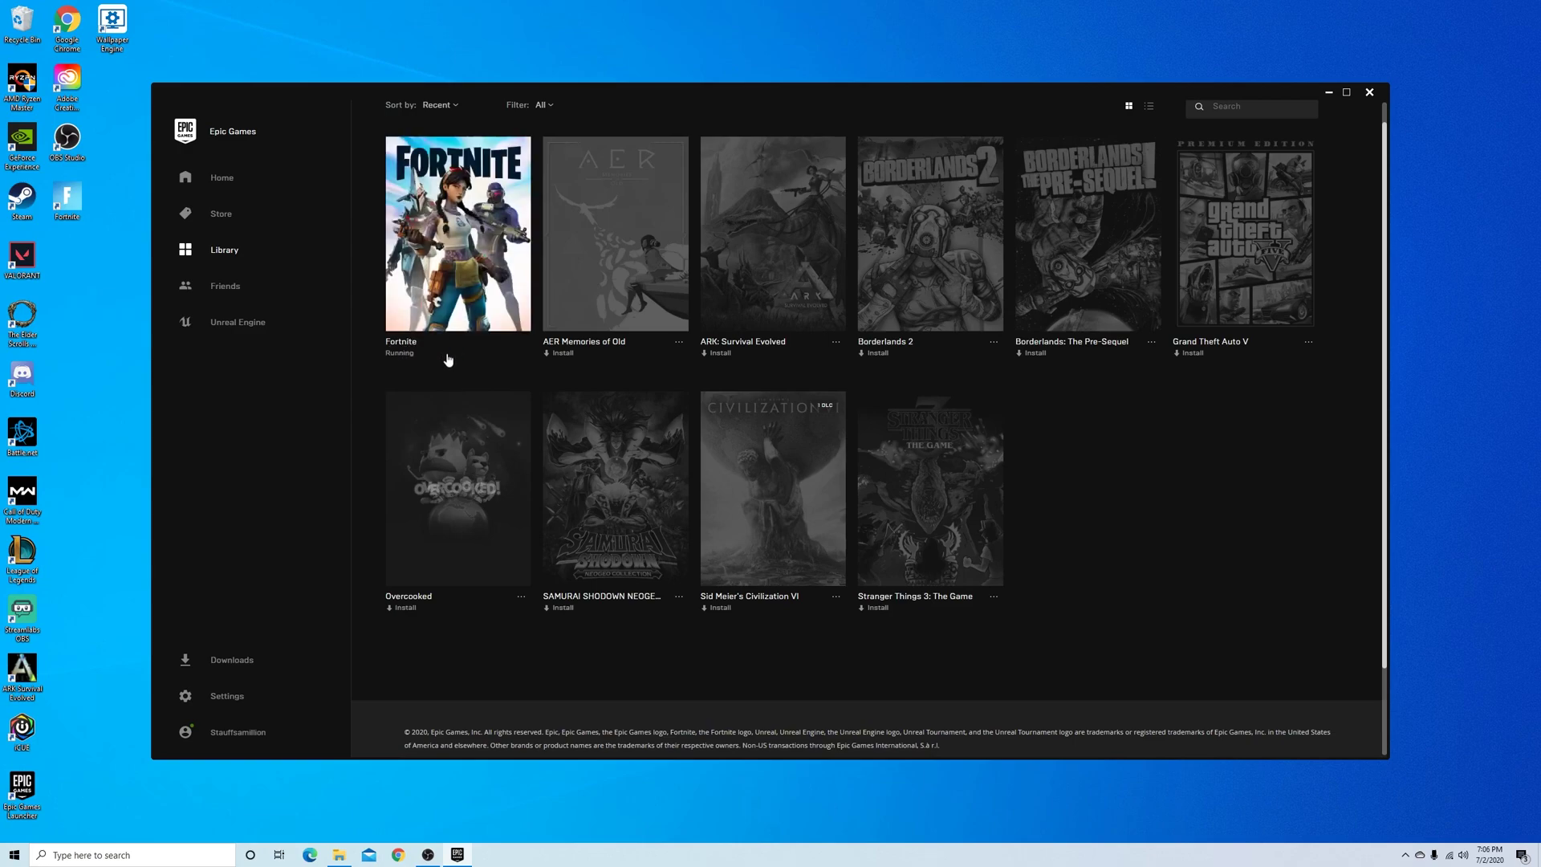